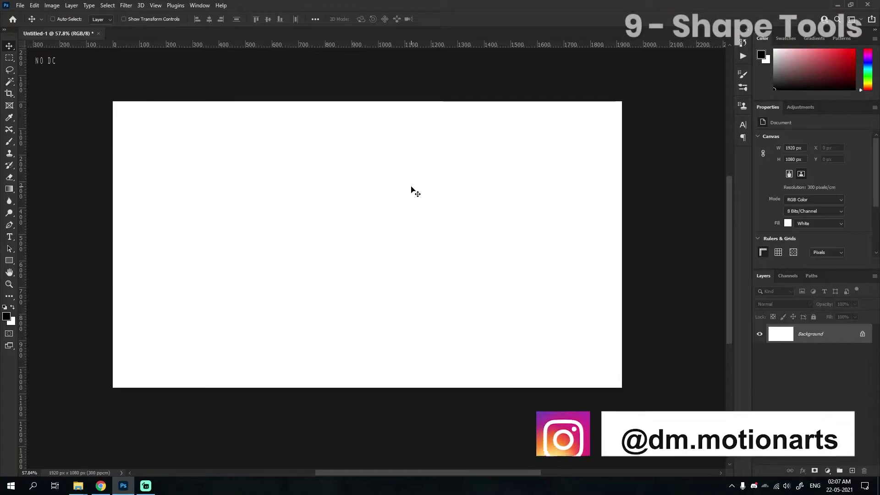
Step: Browse the toolbar's shape, view and screen-mode tools, then select the Rectangle Tool
click(9, 261)
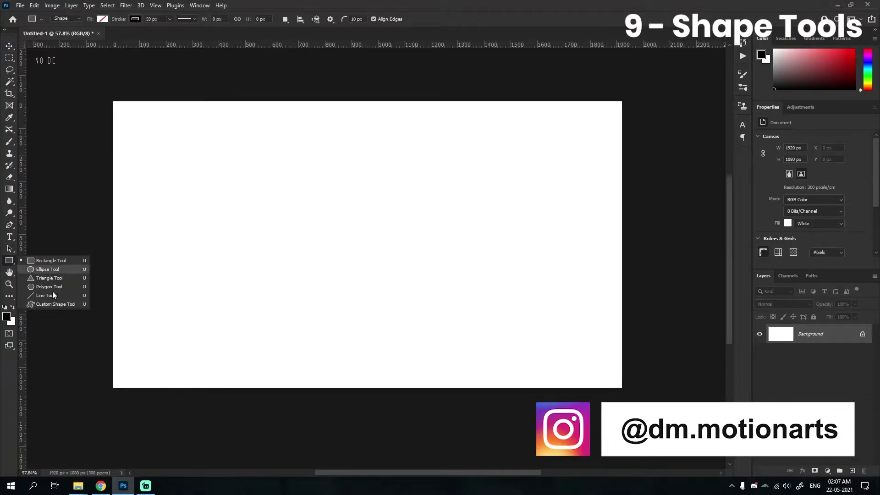
click(12, 273)
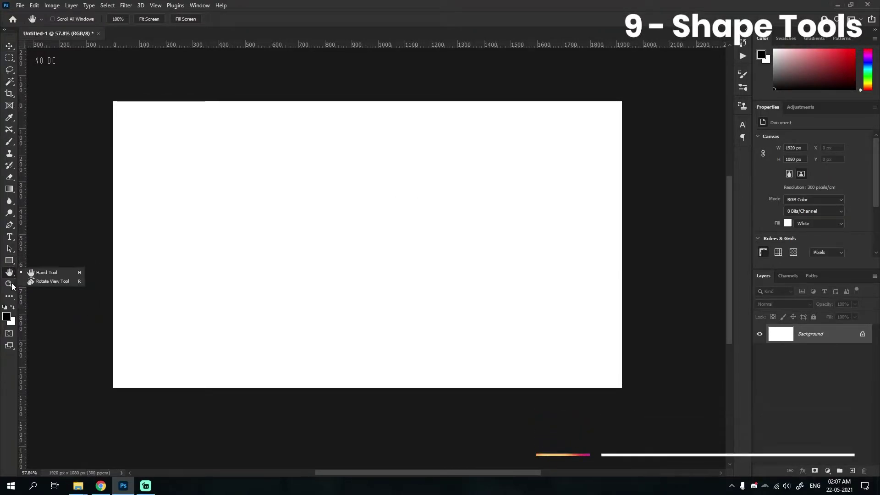
click(11, 283)
click(9, 296)
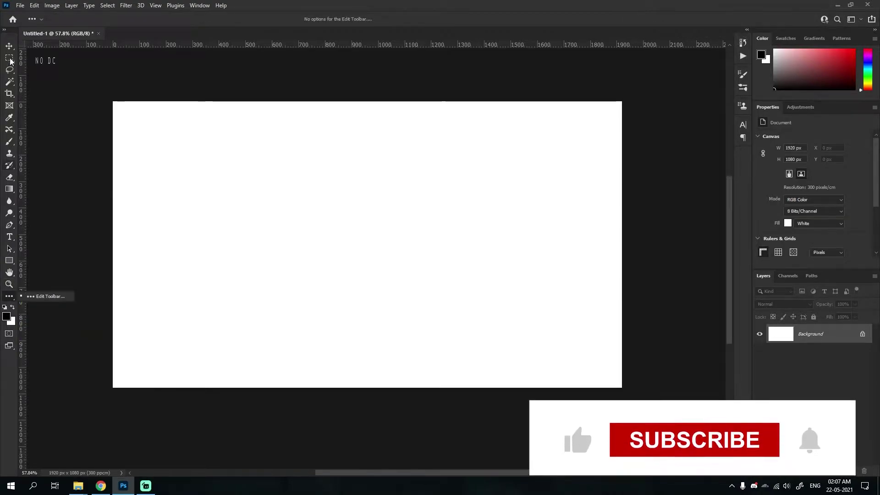
click(8, 346)
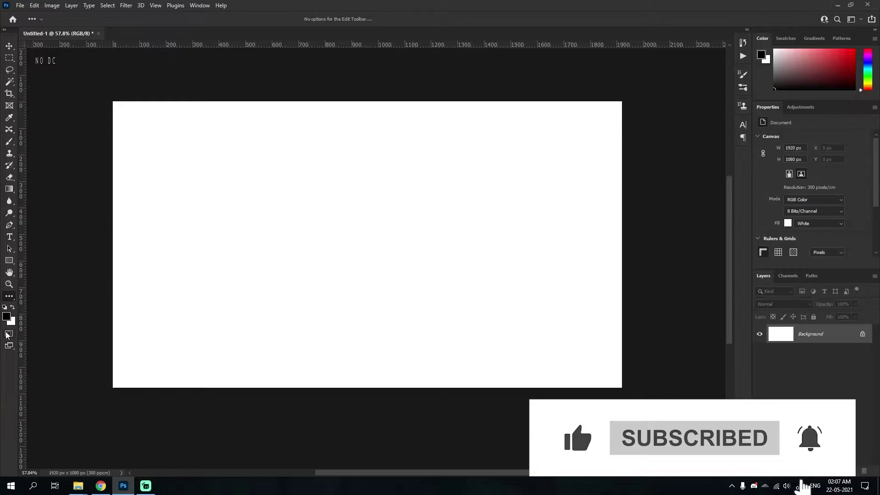
click(9, 261)
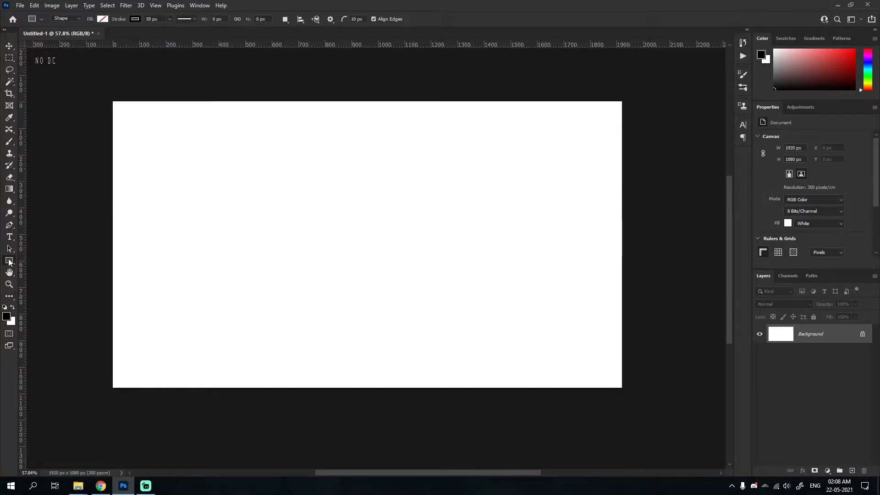
click(41, 261)
drag(145, 127, 281, 232)
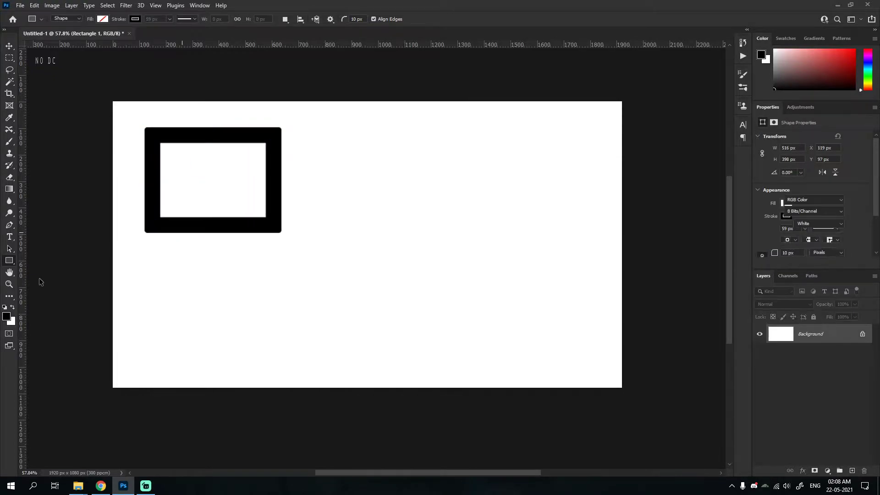
key(ctrl+z)
right_click(9, 261)
click(57, 261)
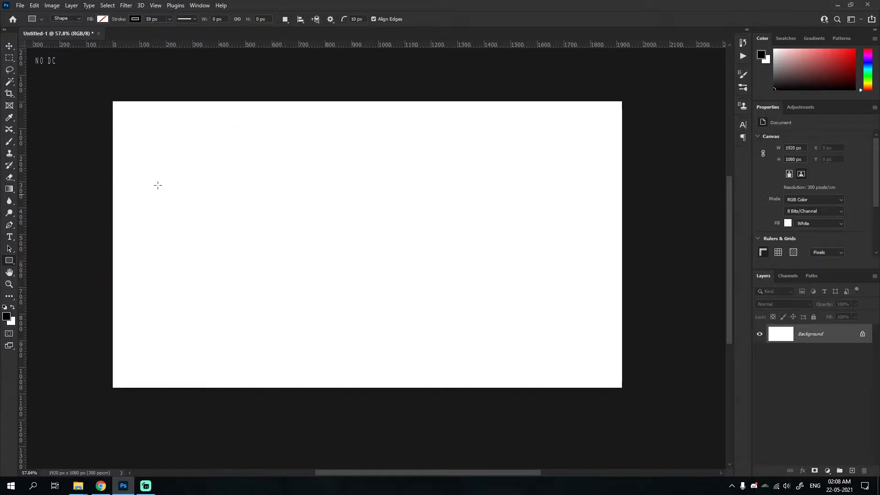
mouse_move(150, 132)
mouse_down()
mouse_move(269, 255)
mouse_move(282, 251)
mouse_up()
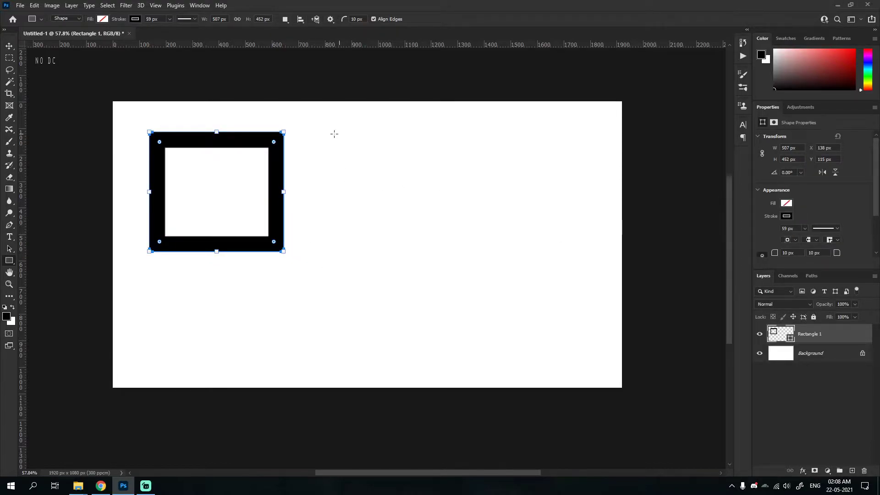
scroll(257, 161, up, 2)
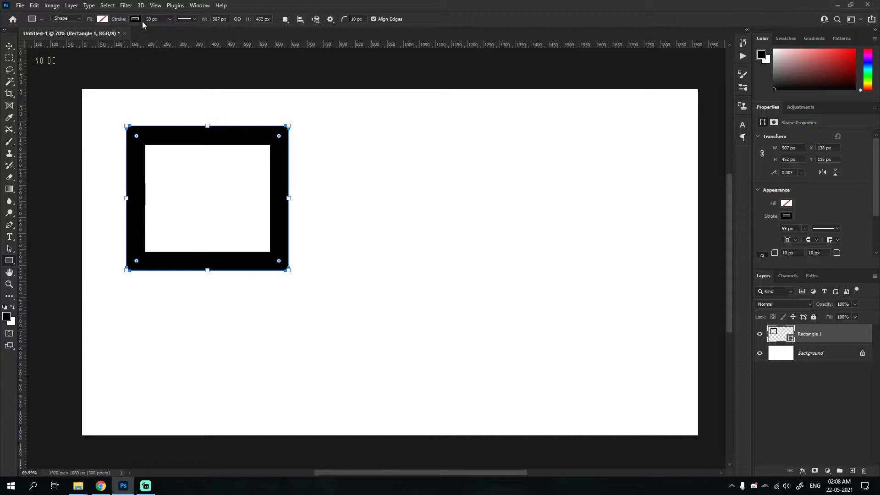
click(67, 19)
click(67, 20)
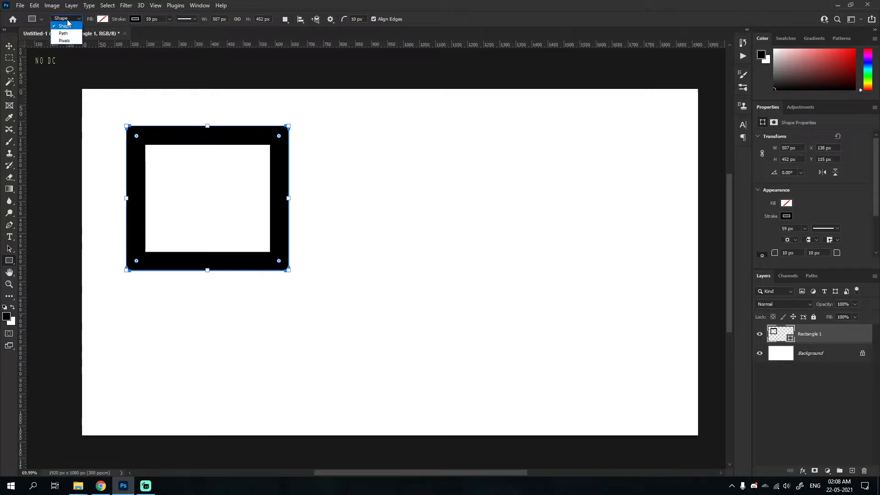
click(64, 33)
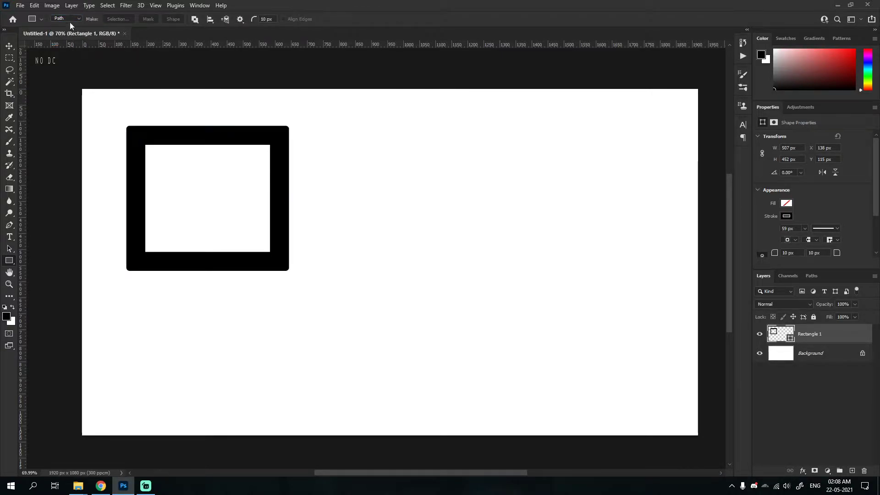
click(69, 20)
click(69, 39)
click(59, 20)
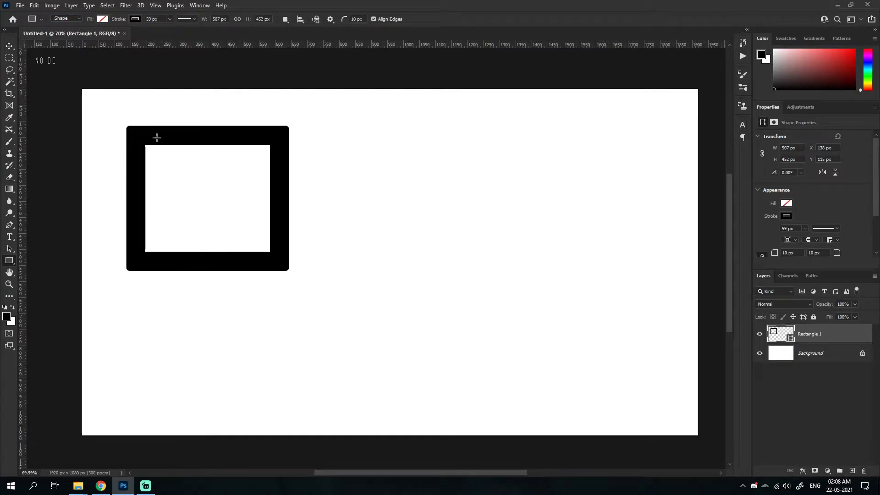
key(ctrl+z)
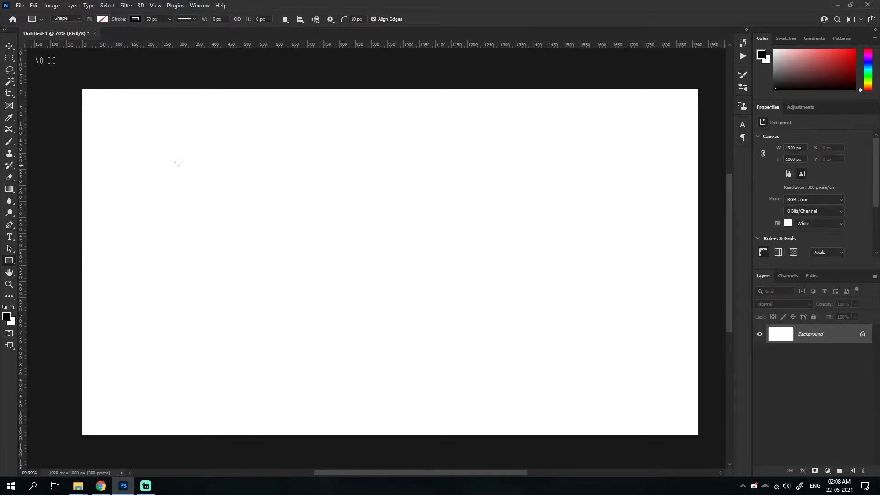
Step: Draw a 527 × 348 px rectangle near the top-left, discarding two earlier attempts
drag(112, 124, 271, 263)
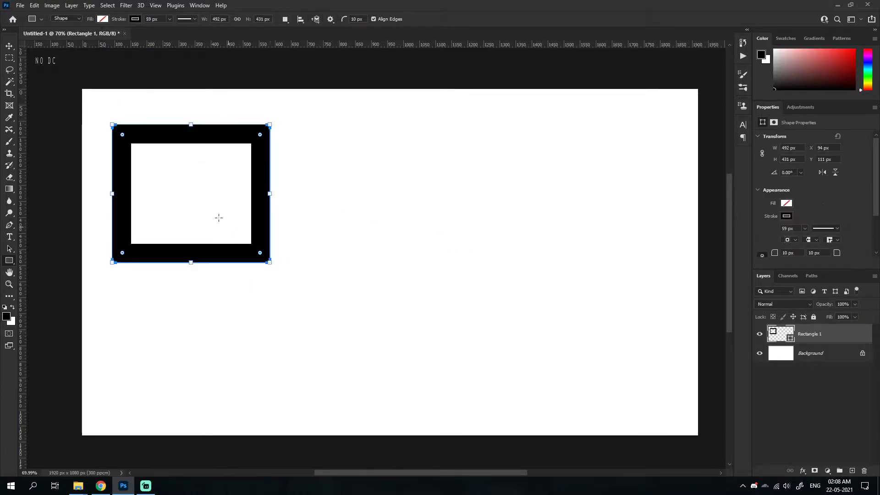
key(ctrl+z)
drag(119, 137, 243, 260)
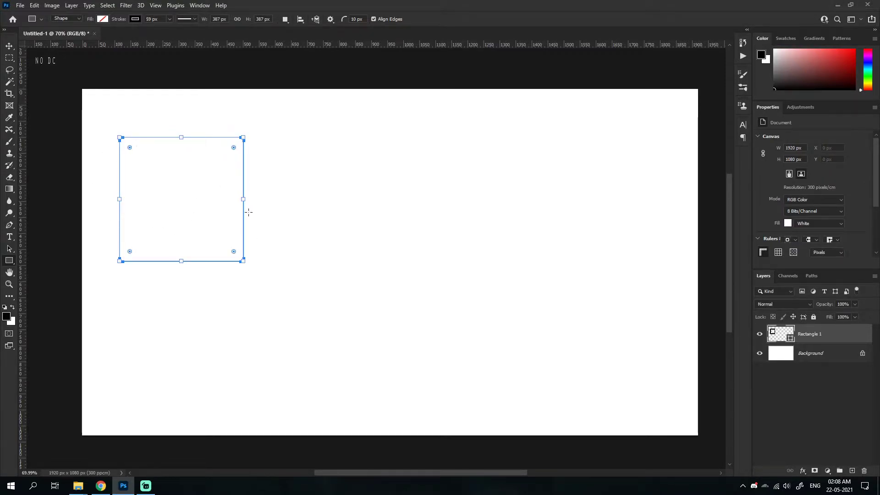
key(ctrl+z)
drag(122, 140, 288, 246)
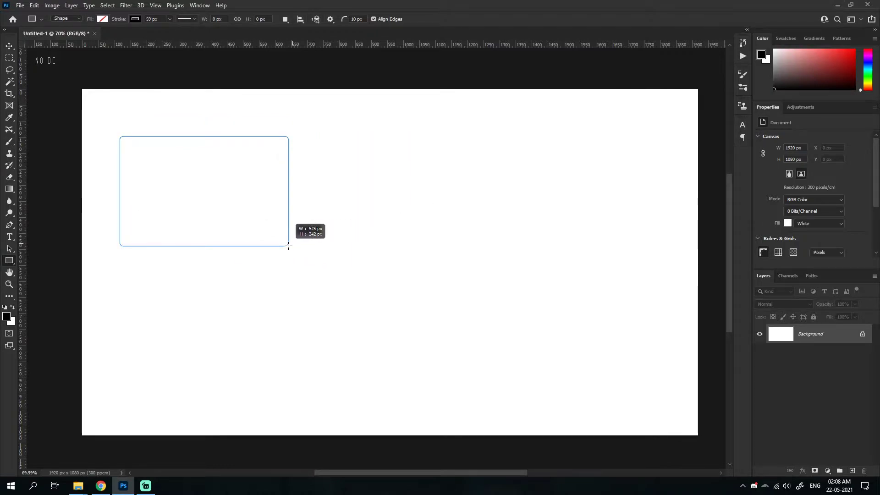
drag(288, 246, 289, 248)
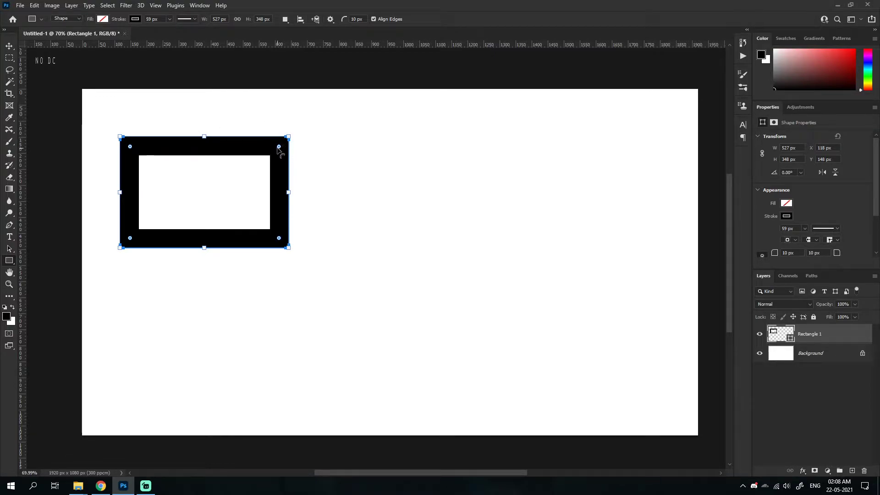
Step: Nudge the rectangle slightly up and left with the Move tool
mouse_move(279, 147)
mouse_down()
mouse_move(271, 156)
mouse_move(286, 140)
mouse_up()
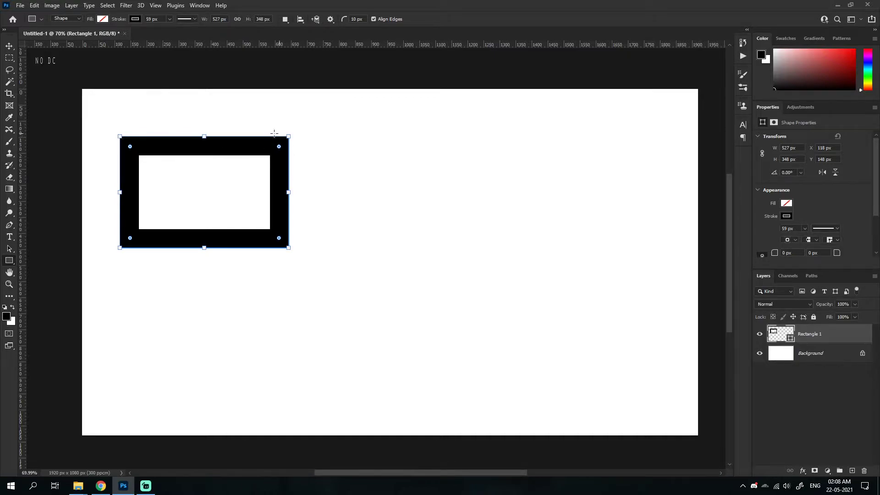
key(v)
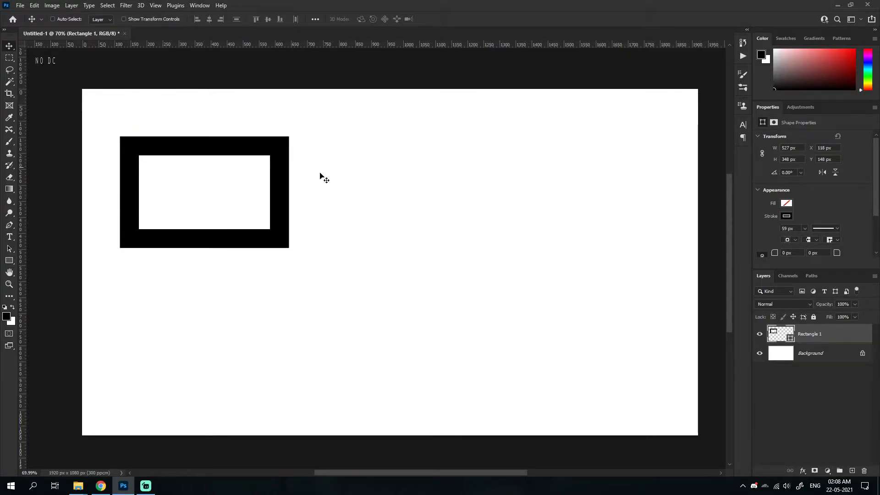
drag(176, 147, 173, 140)
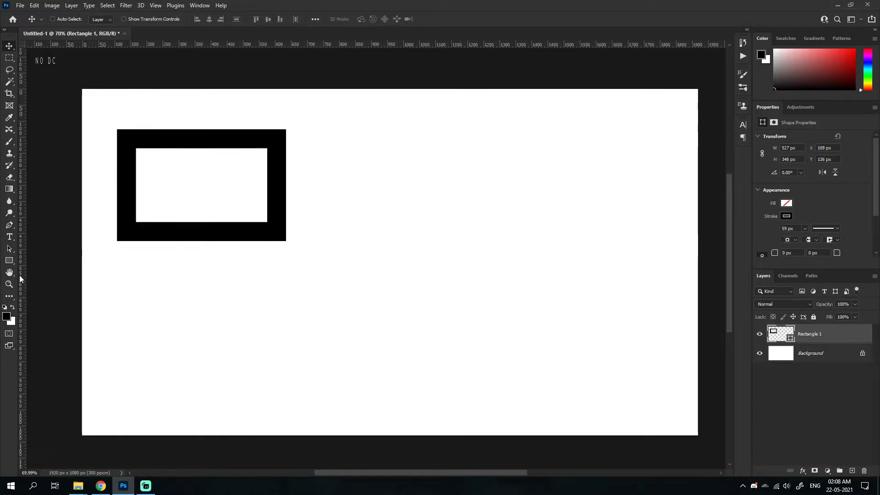
click(9, 261)
click(10, 46)
click(9, 261)
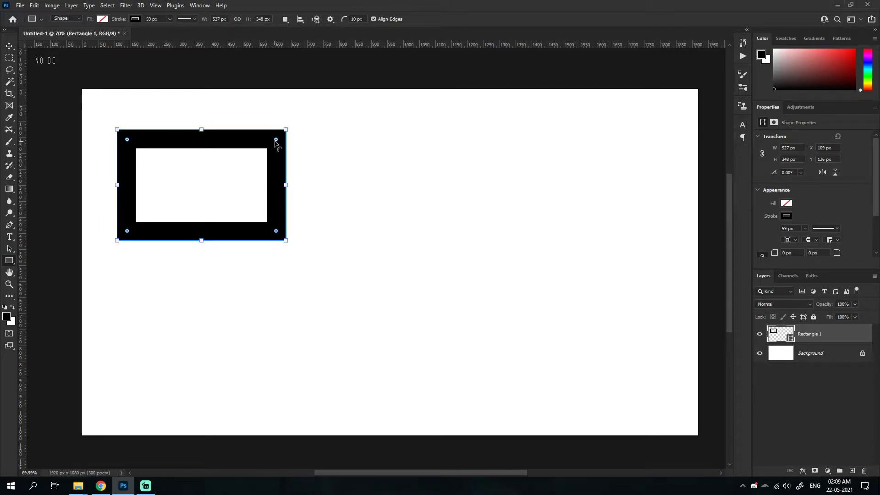
Step: Drag the live corner widgets inward to round all four corners to 51 px
drag(275, 140, 264, 151)
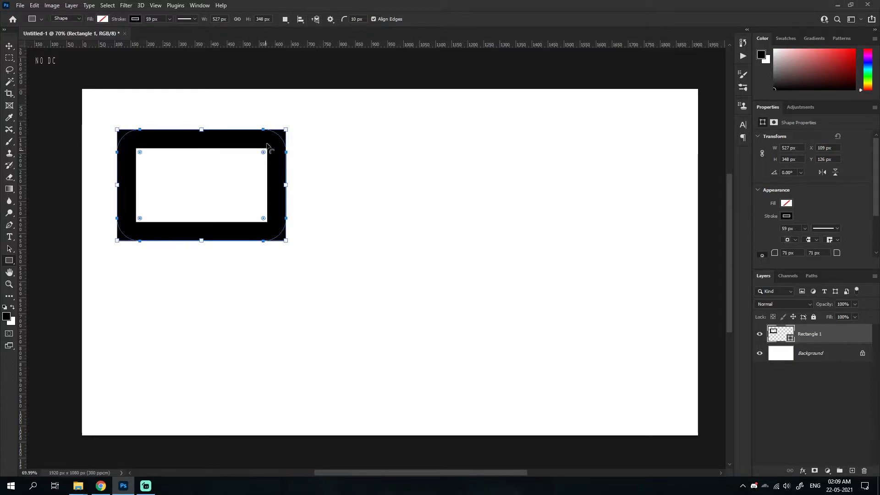
mouse_move(264, 152)
mouse_down()
mouse_move(245, 171)
mouse_move(270, 146)
mouse_up()
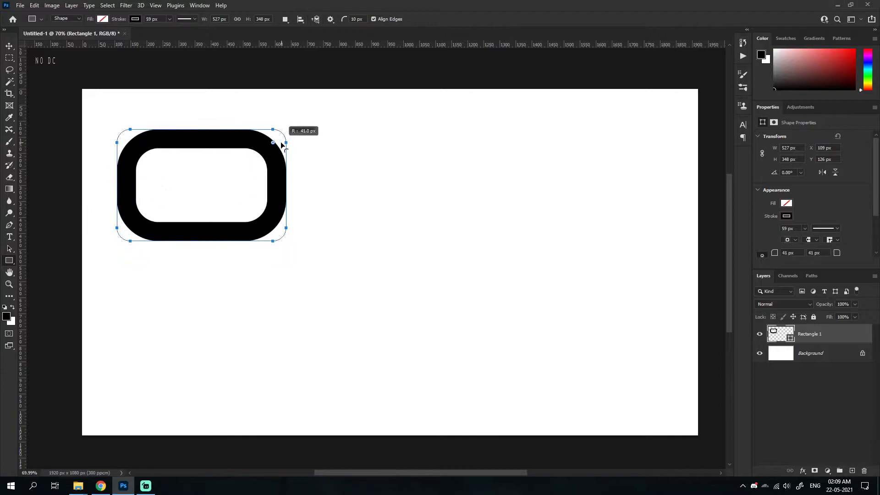
scroll(838, 214, down, 1)
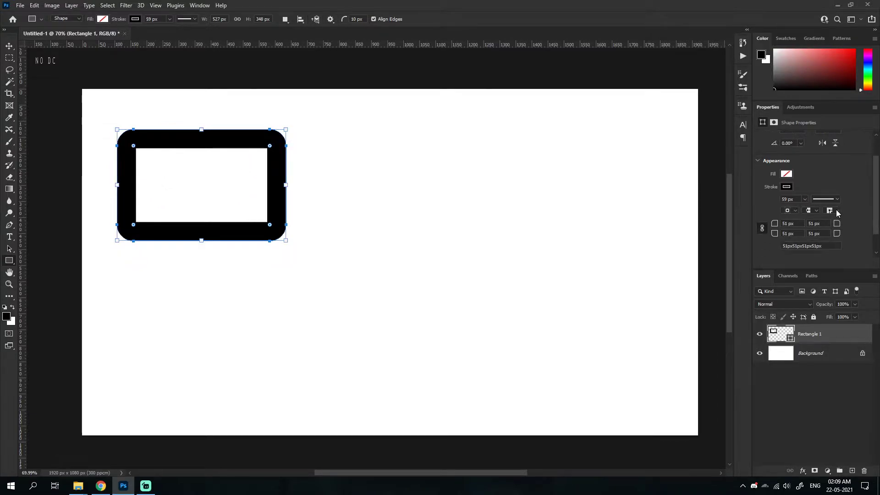
key(ctrl+minus)
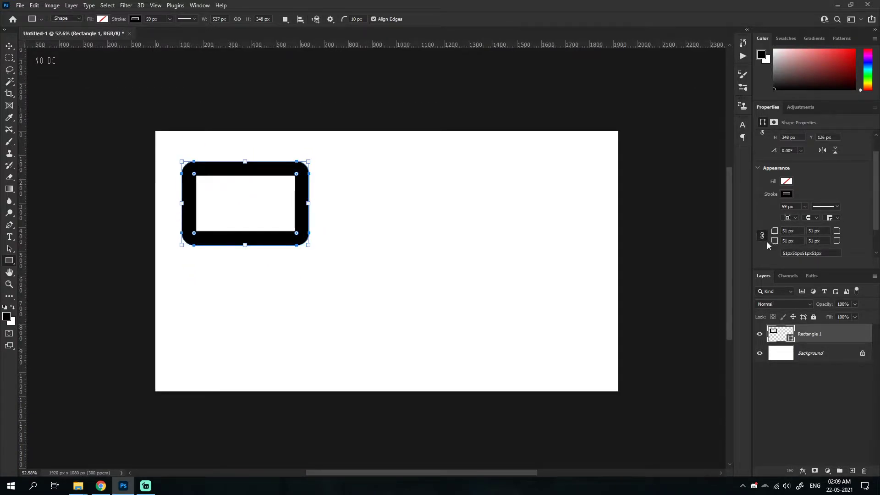
scroll(332, 227, up, 1)
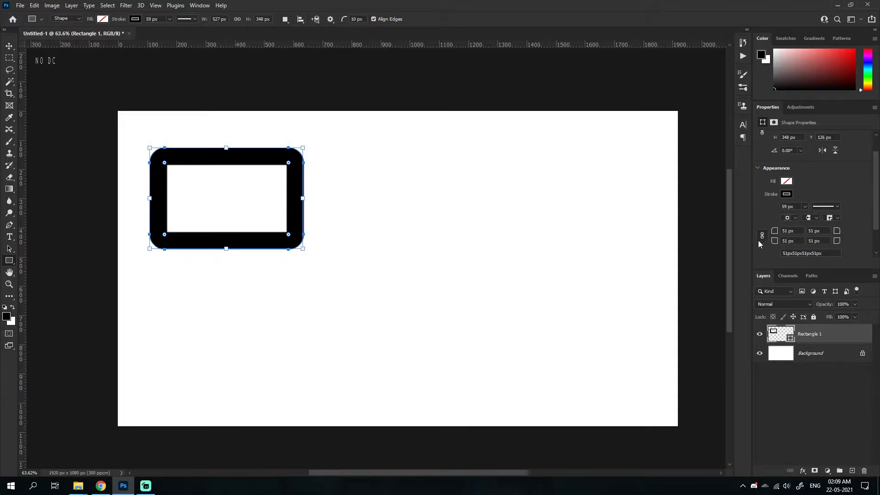
Step: Set independent corner radii of 1, 70, 150, 70 px and move the frame up-left
drag(288, 164, 282, 168)
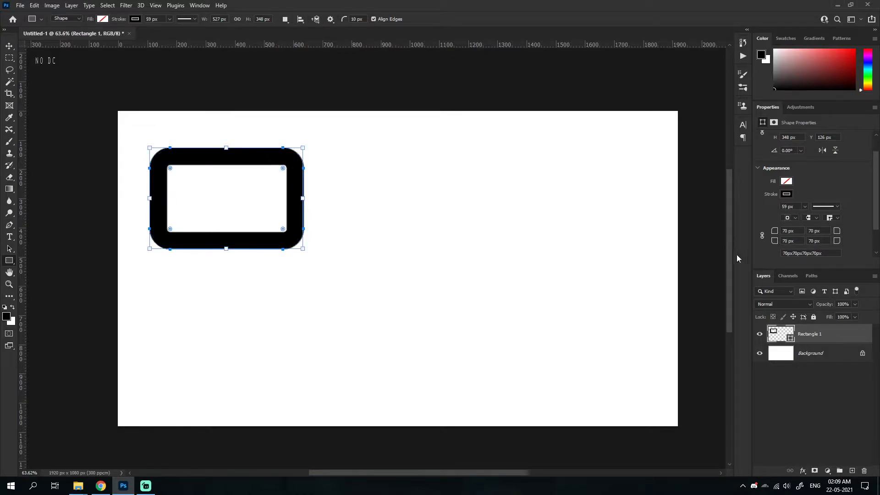
mouse_move(778, 235)
mouse_down()
mouse_move(757, 235)
mouse_move(774, 234)
mouse_up()
drag(770, 233, 753, 231)
drag(775, 233, 788, 246)
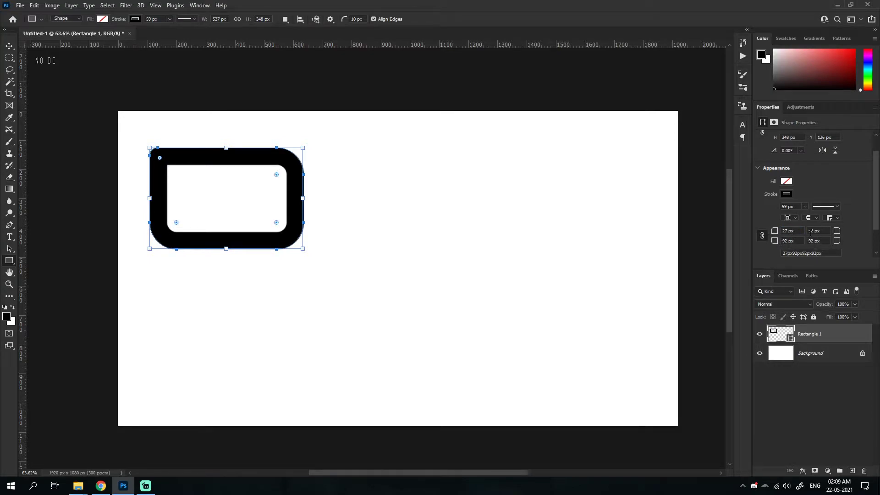
drag(775, 234, 763, 233)
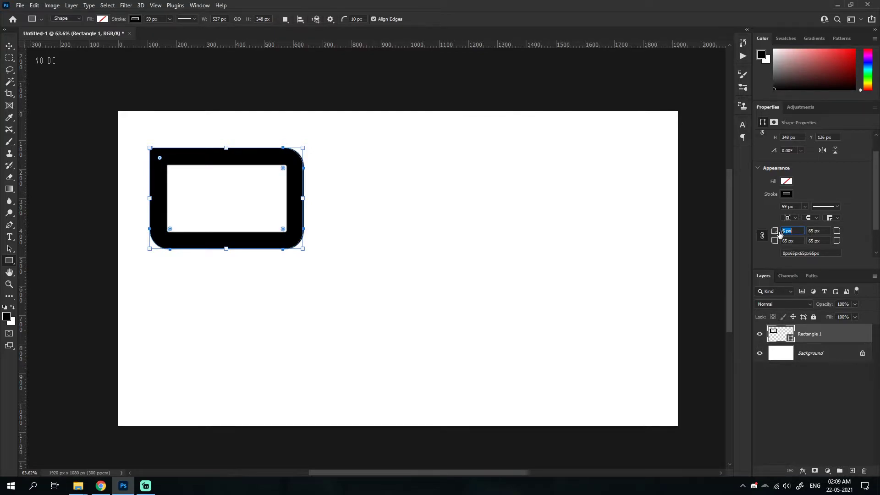
drag(780, 234, 782, 234)
drag(778, 233, 812, 243)
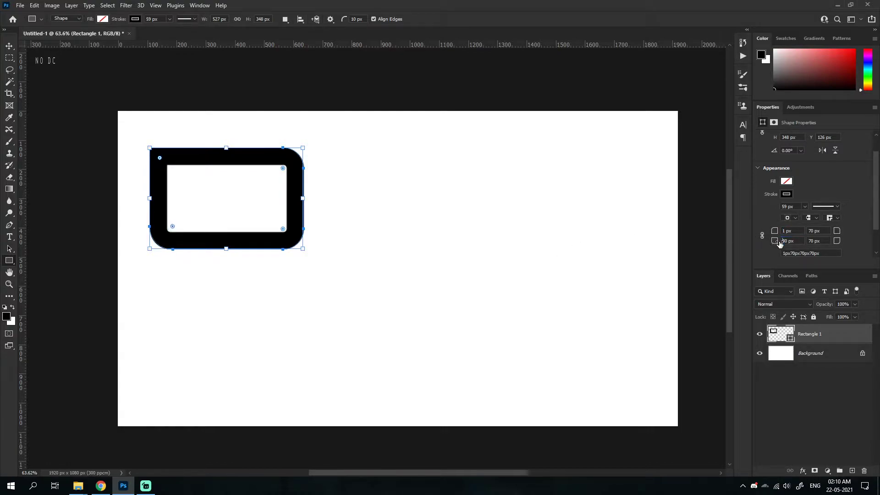
click(8, 49)
mouse_move(283, 234)
mouse_down()
mouse_move(274, 212)
mouse_move(253, 239)
mouse_up()
Step: Try red and other recent swatches as the rectangle's fill colour
click(9, 260)
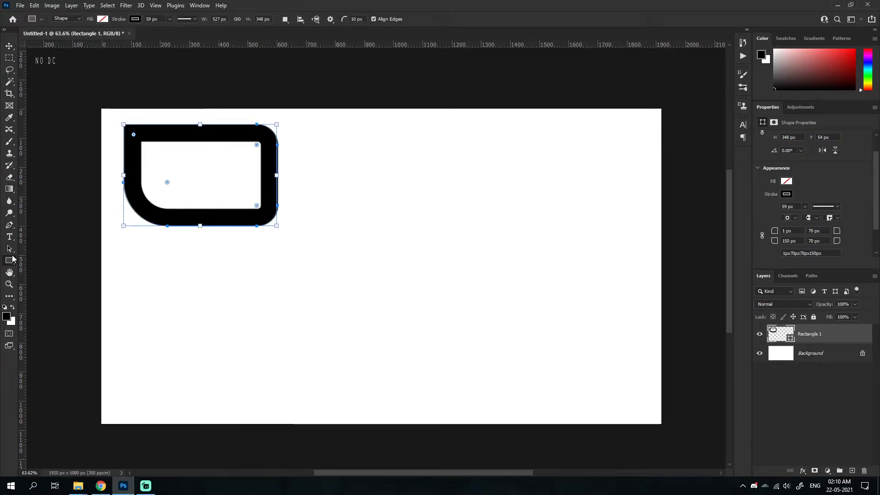
click(102, 19)
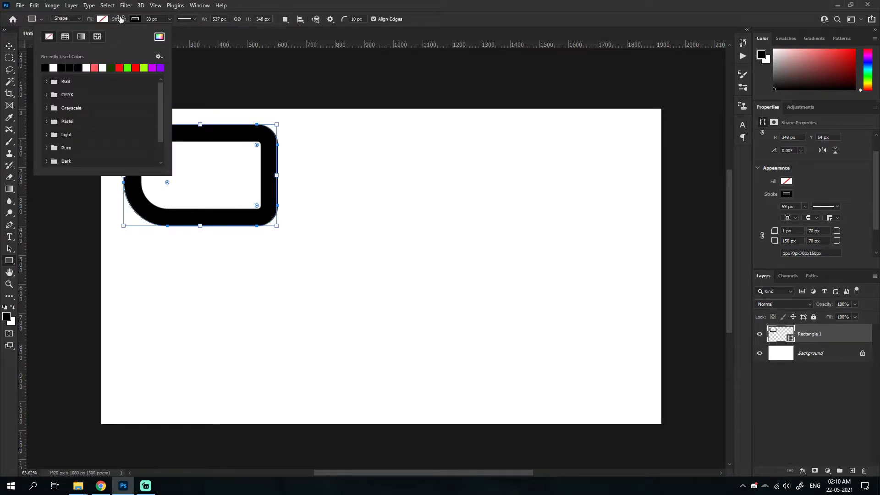
click(135, 19)
click(101, 20)
click(103, 68)
click(120, 67)
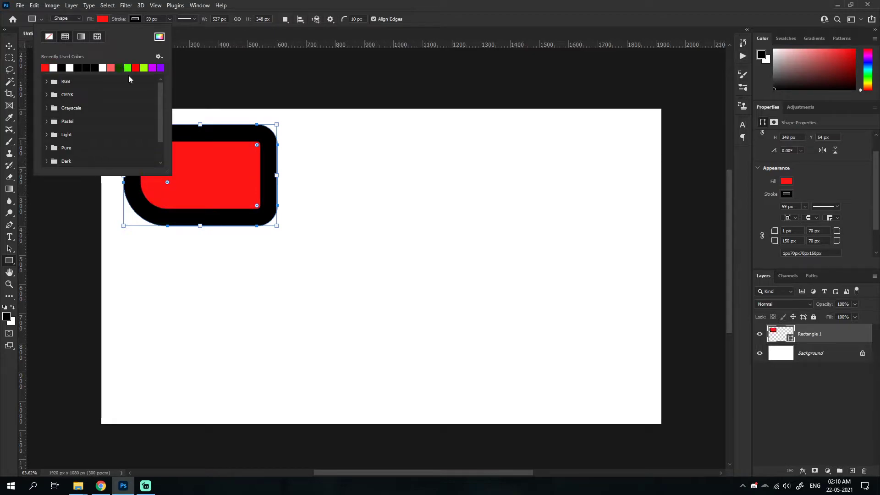
click(136, 68)
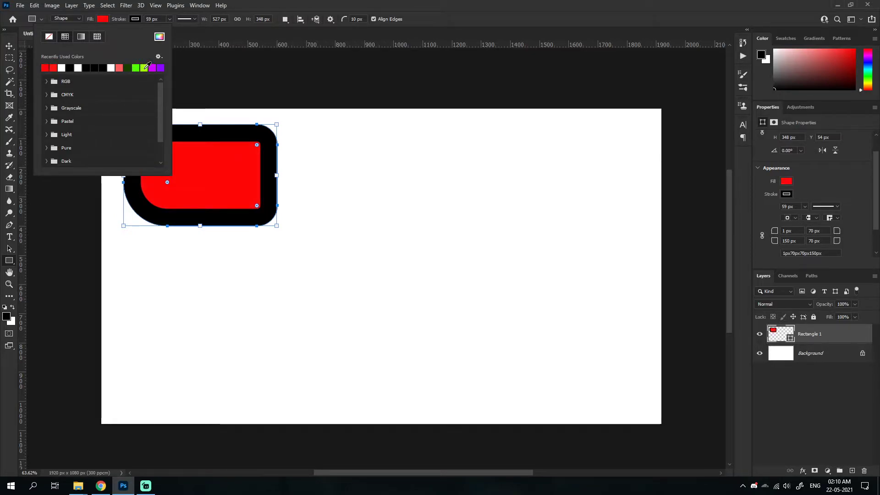
click(144, 67)
Step: Pick mint green (#6bffbb) in the Color Picker as the fill
click(159, 36)
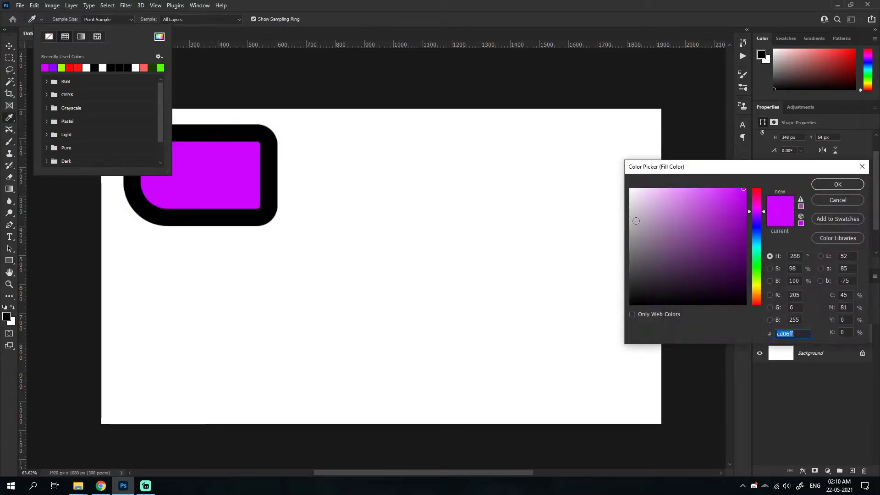
drag(756, 224, 775, 250)
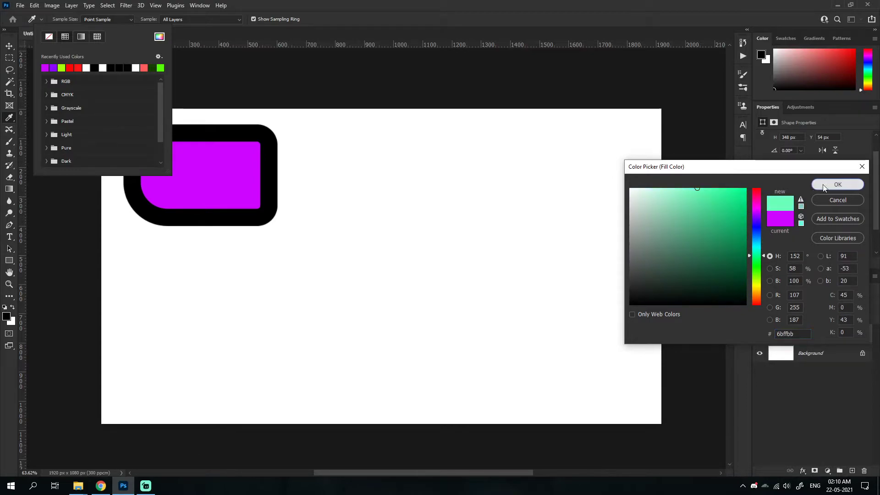
click(837, 184)
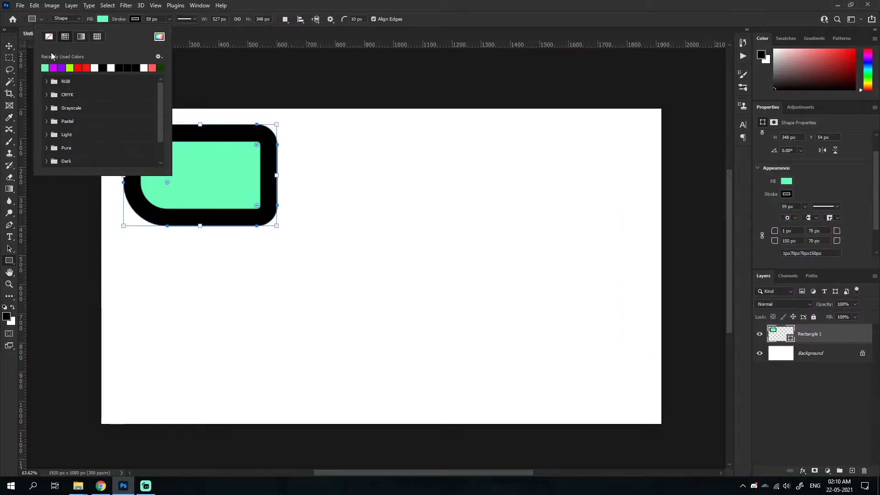
Step: Try gradient, pattern and solid fills, then set the rectangle's fill to none
click(81, 37)
click(97, 38)
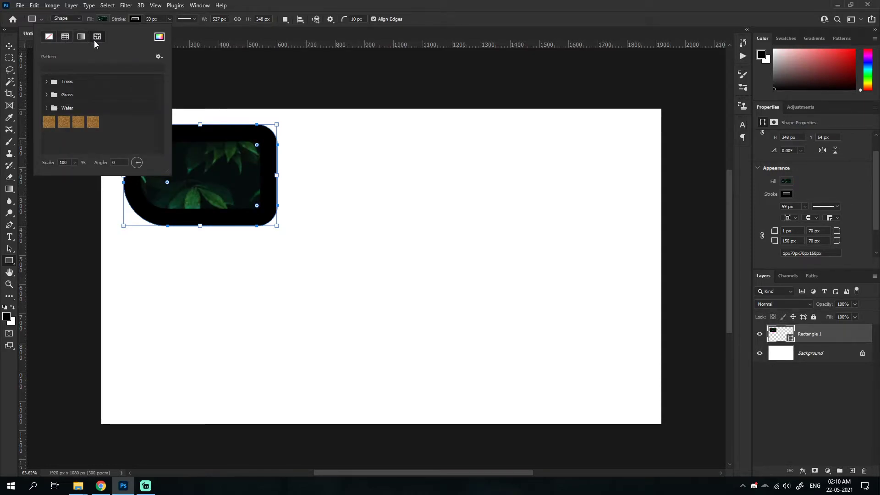
click(81, 38)
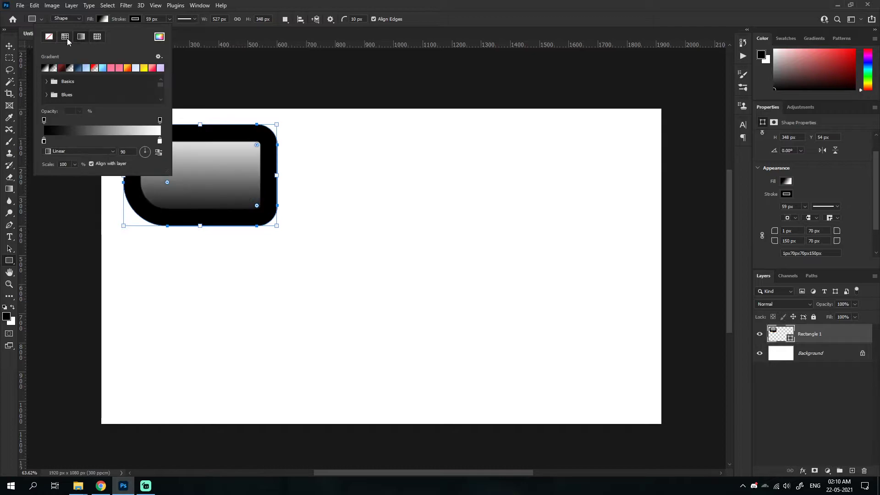
click(66, 37)
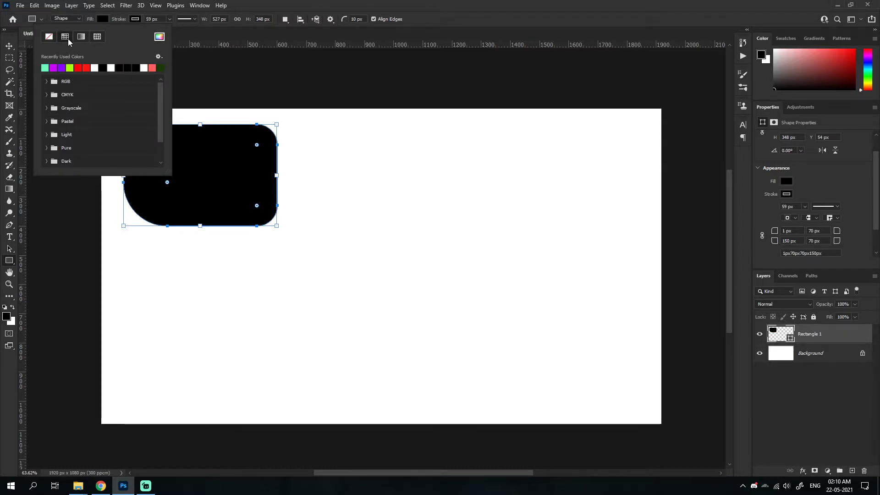
click(49, 37)
click(67, 38)
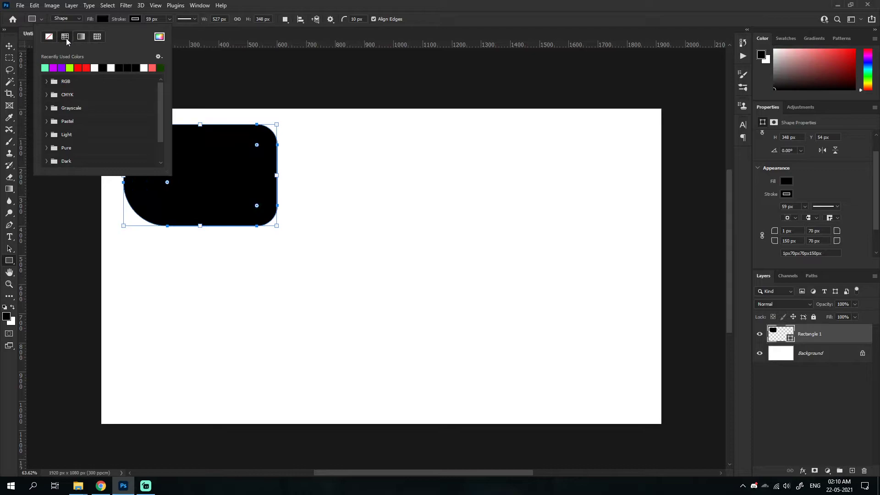
click(61, 68)
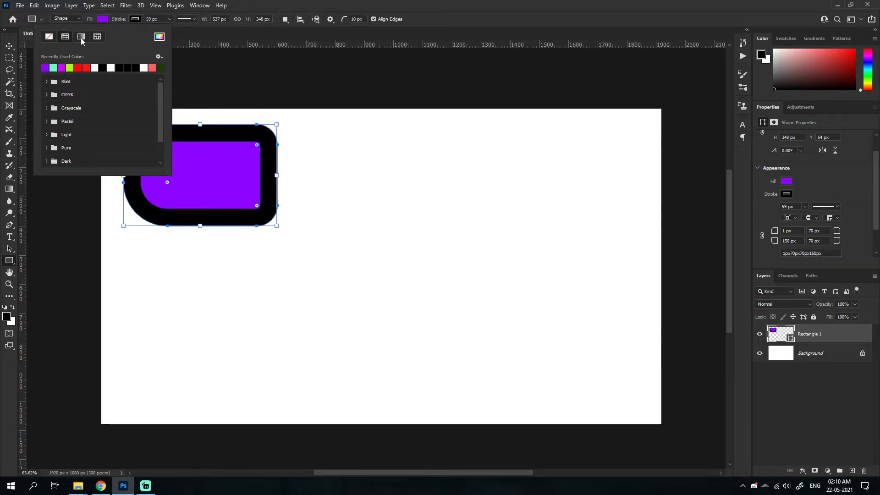
click(48, 40)
click(14, 47)
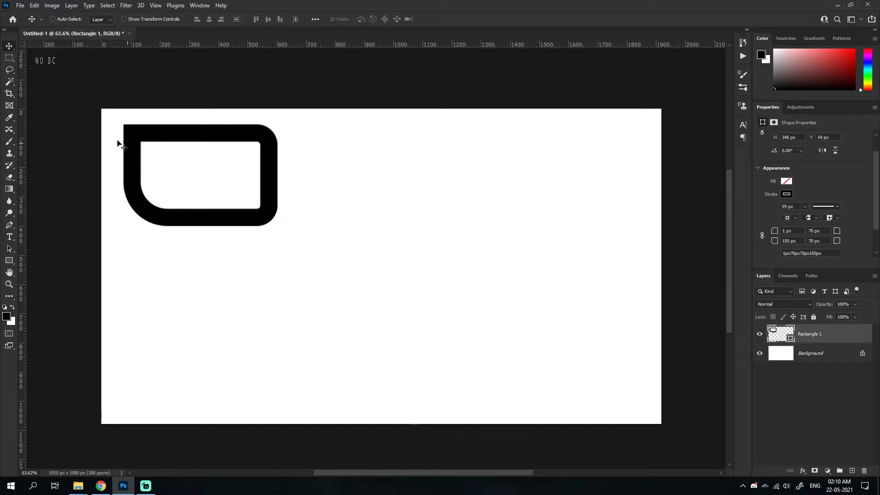
Step: Add a Solid Color fill layer ff7777 above the Background, then reselect Rectangle 1
click(821, 353)
click(827, 471)
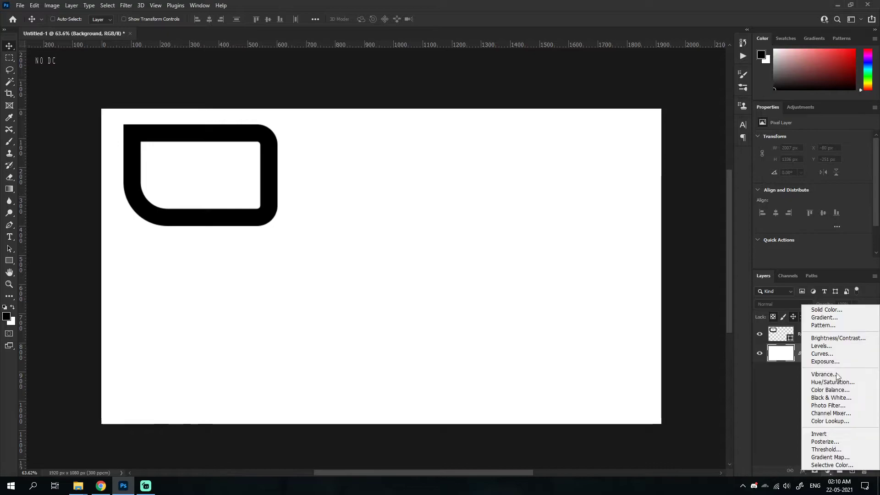
click(809, 308)
text(ff7777)
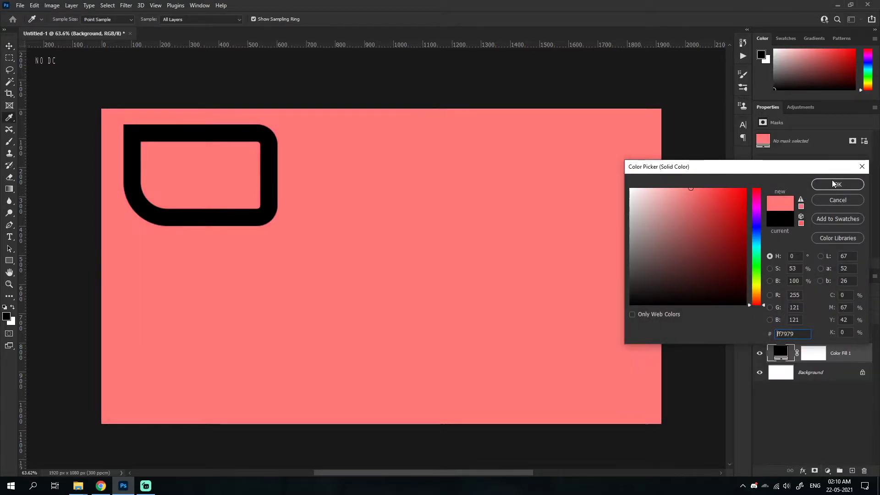
click(836, 184)
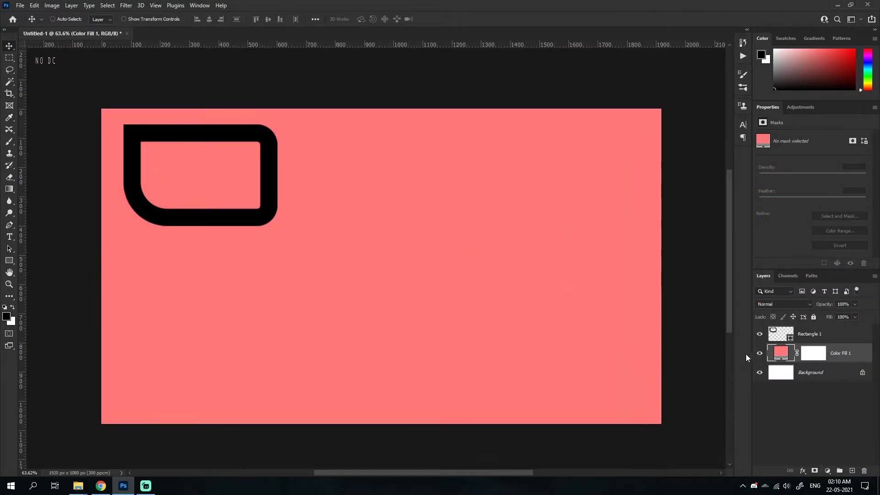
click(770, 329)
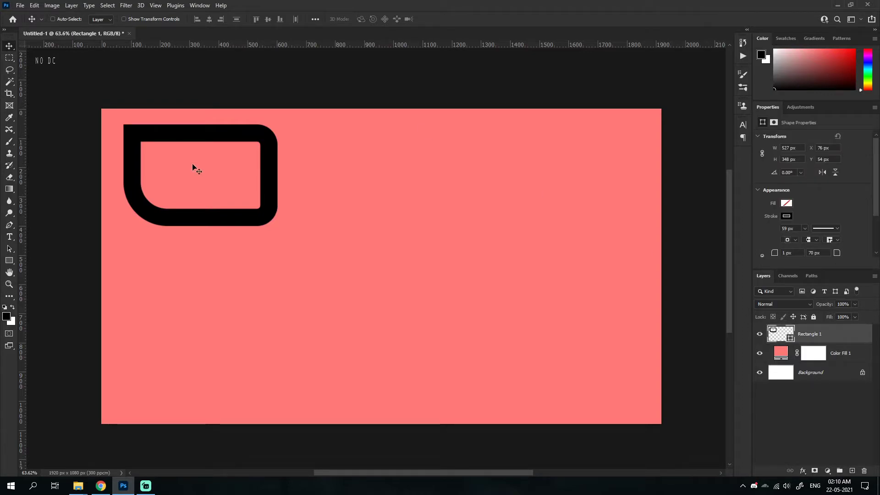
Step: Remove the black outline and fill the rectangle with magenta
click(9, 260)
click(134, 19)
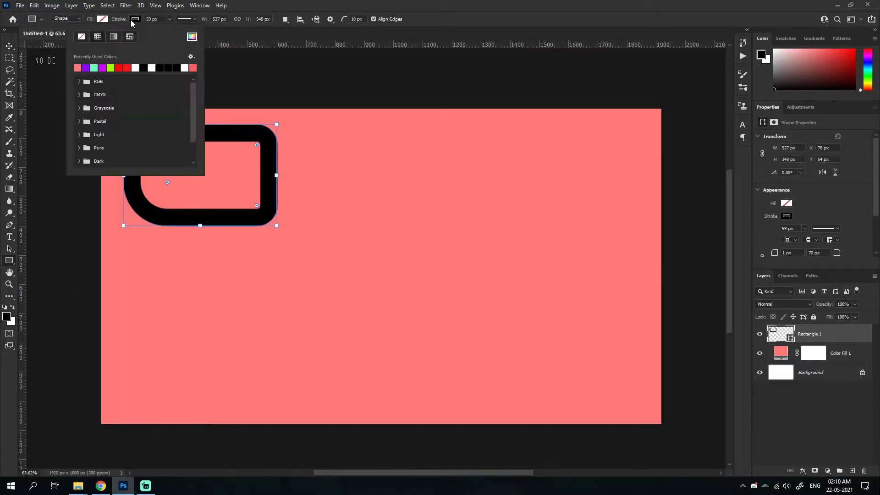
click(81, 36)
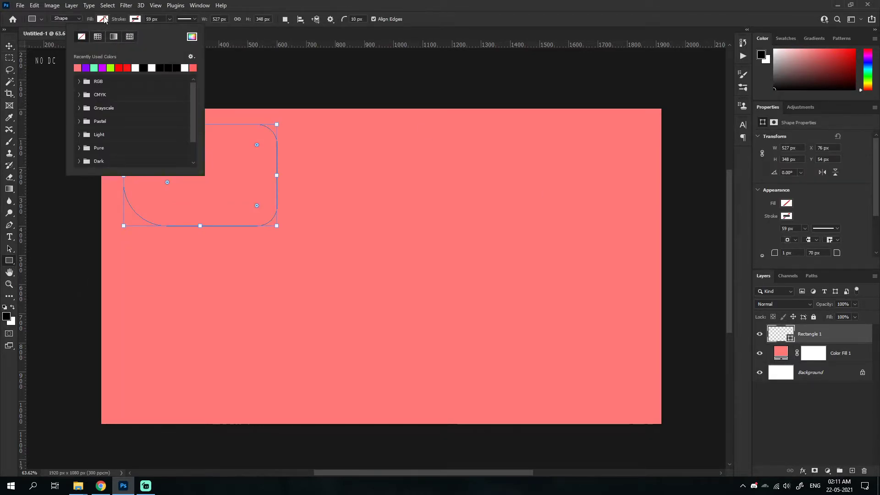
click(102, 19)
click(78, 68)
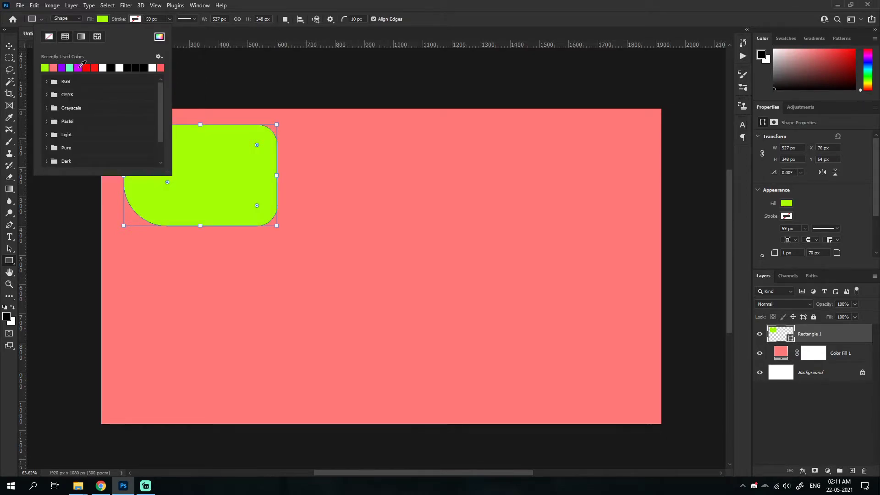
click(78, 68)
click(193, 28)
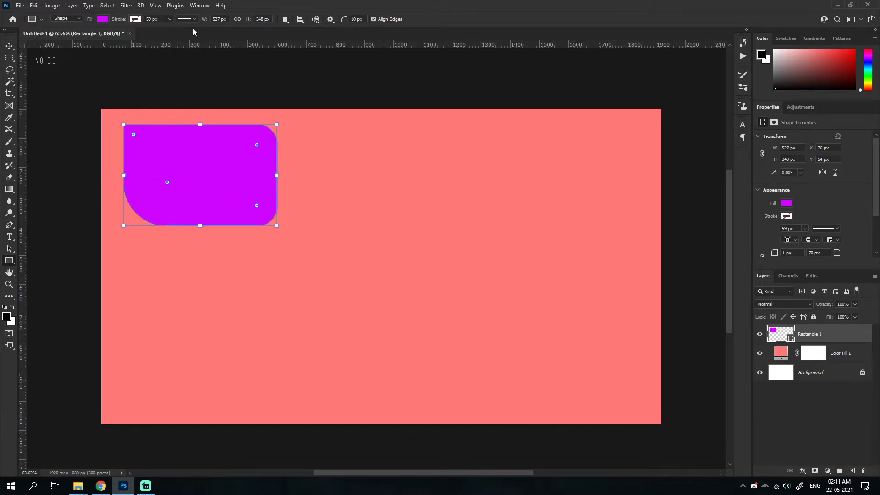
click(10, 47)
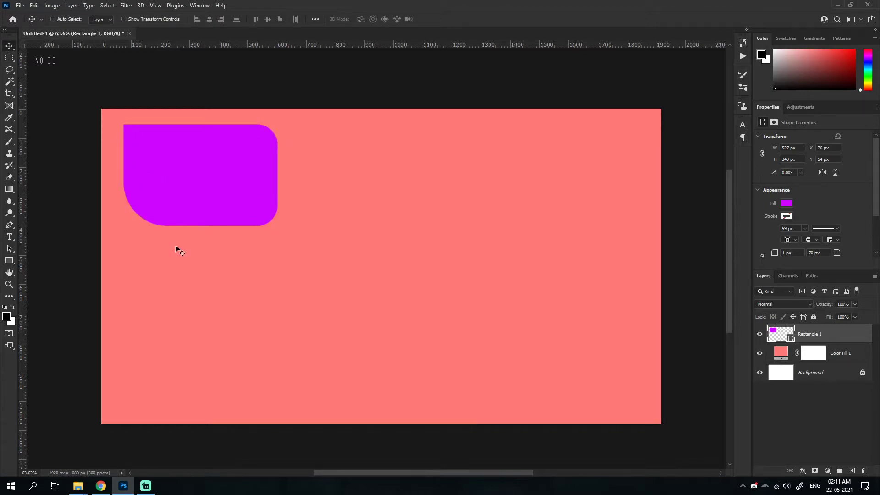
Step: Give the rectangle a solid red outline
click(9, 260)
click(138, 23)
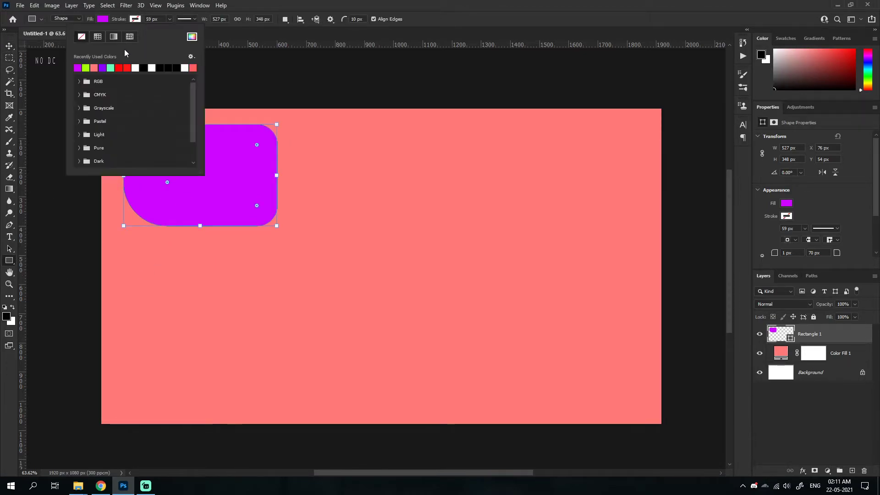
click(127, 68)
click(222, 5)
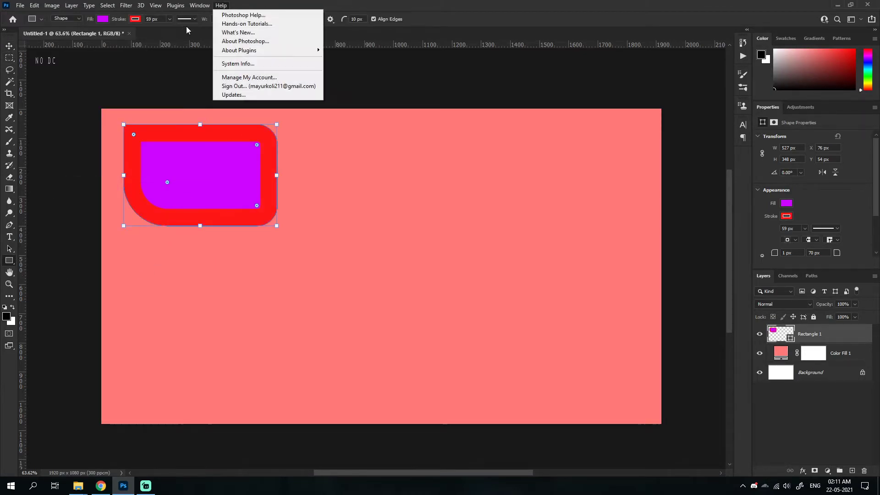
click(197, 18)
click(178, 66)
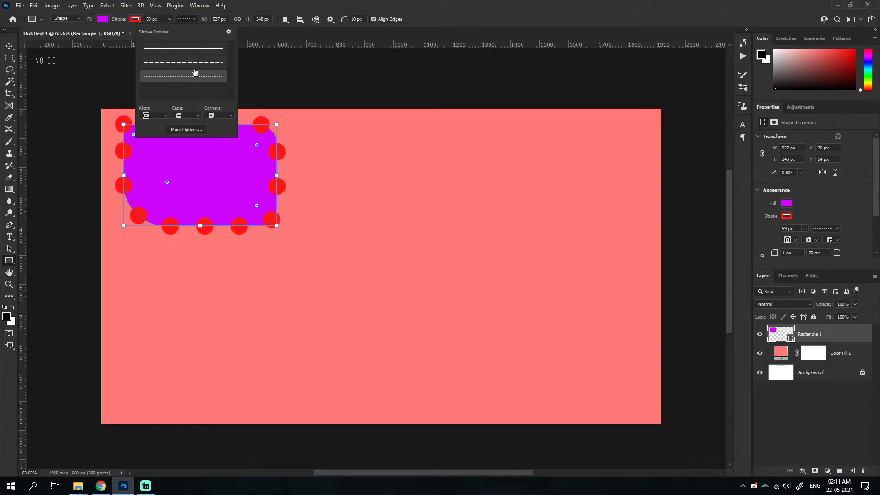
click(188, 48)
click(193, 21)
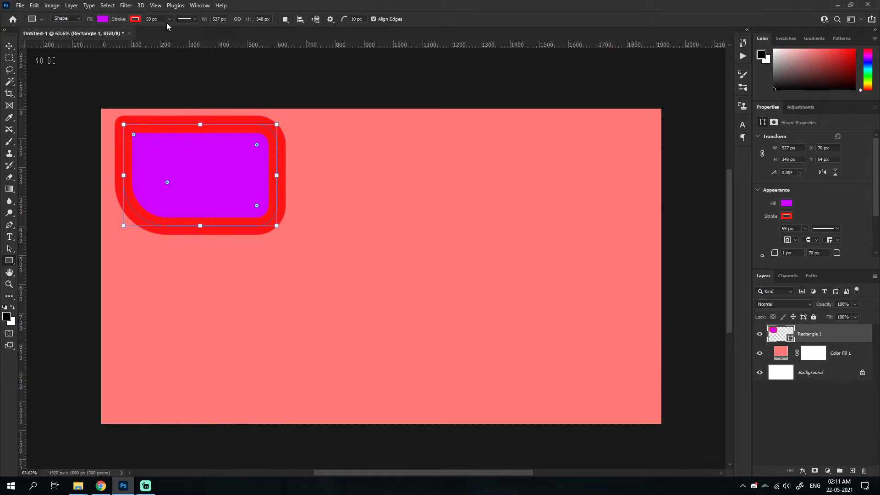
Step: Thin the red stroke to about 10.4 px and try Subtract Front Shape
click(169, 20)
drag(169, 28, 165, 29)
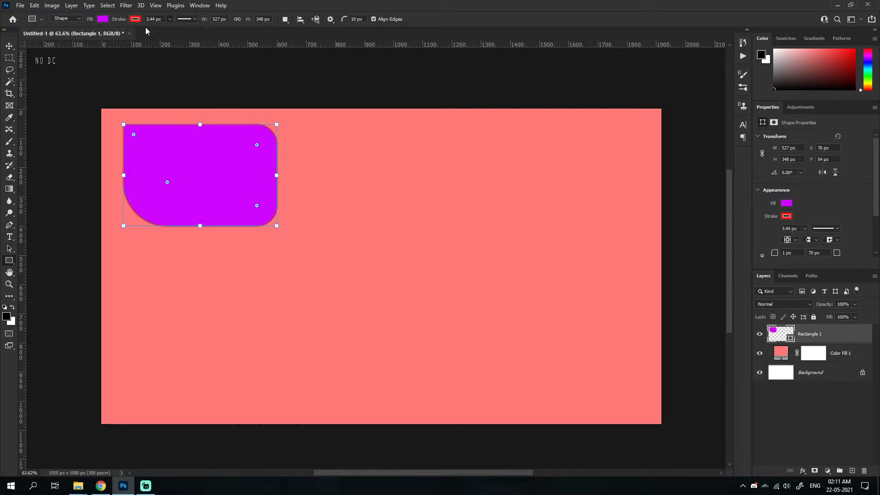
click(169, 19)
drag(162, 30, 170, 31)
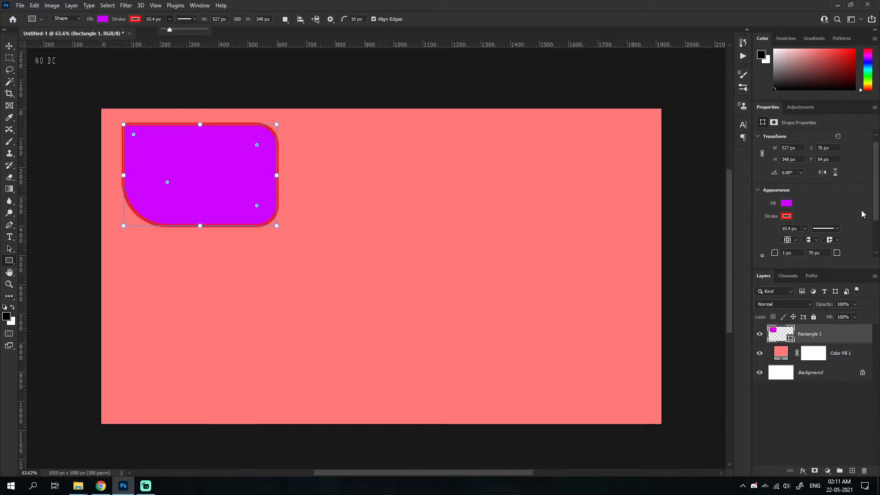
scroll(861, 213, down, 2)
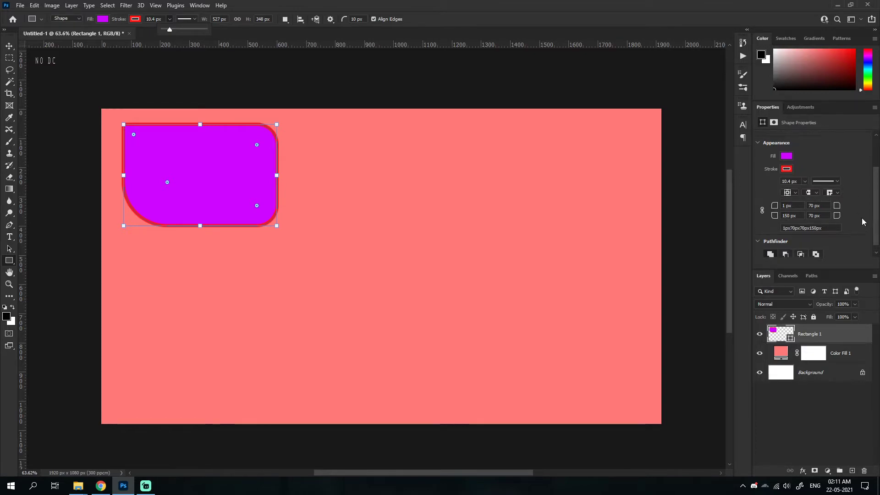
scroll(862, 222, down, 1)
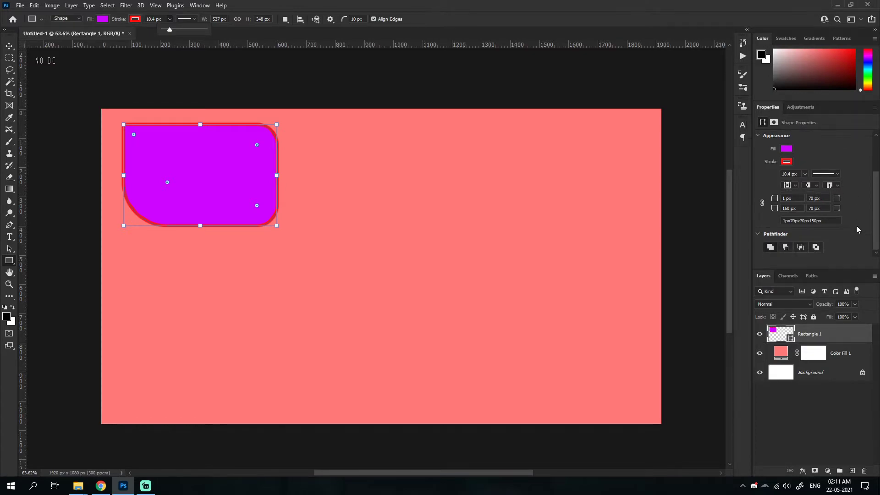
click(786, 245)
click(771, 247)
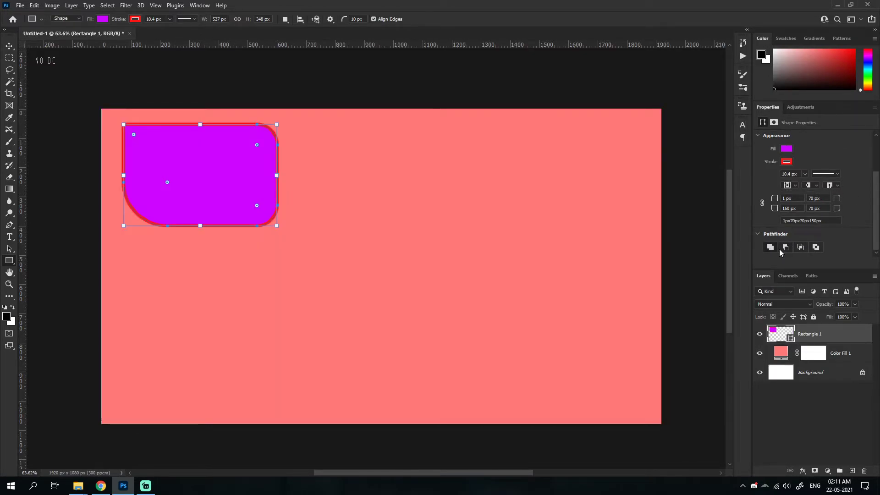
click(9, 46)
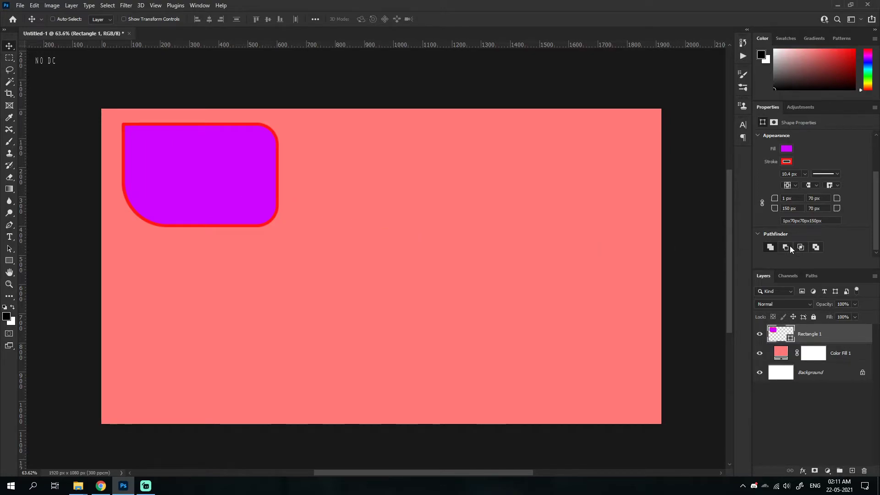
drag(253, 200, 335, 259)
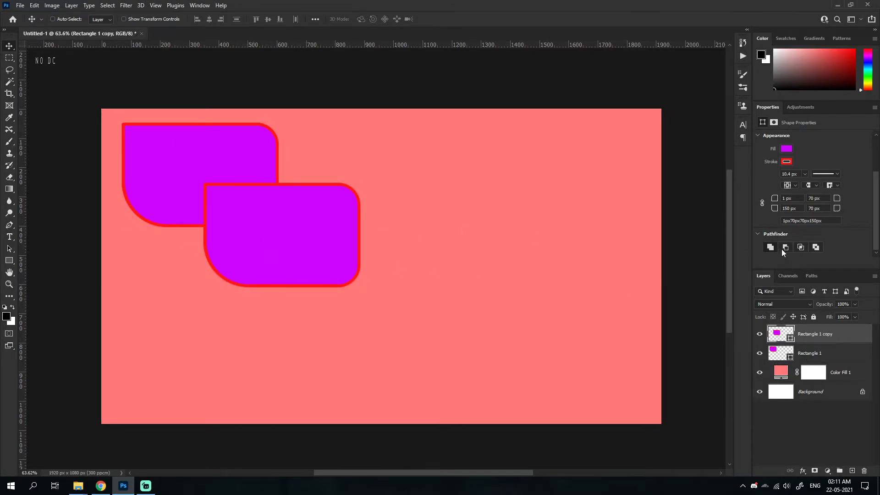
shift+click(809, 353)
click(782, 246)
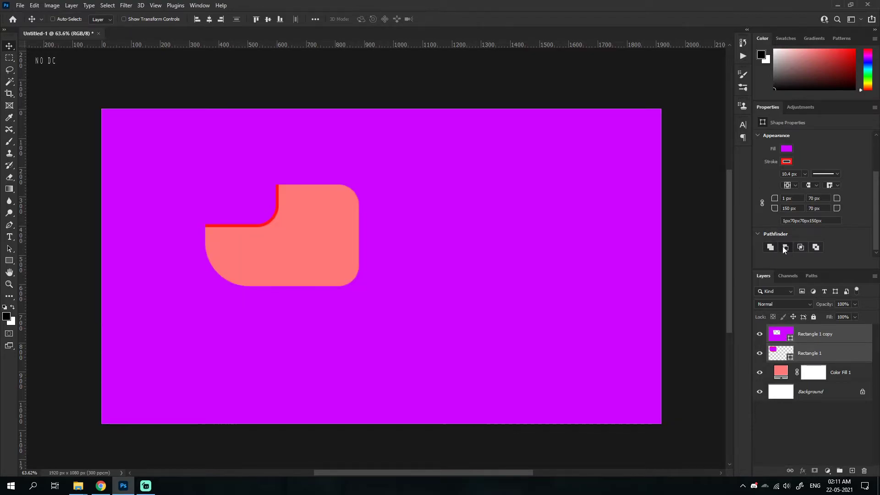
key(ctrl+z)
click(786, 247)
key(ctrl+z)
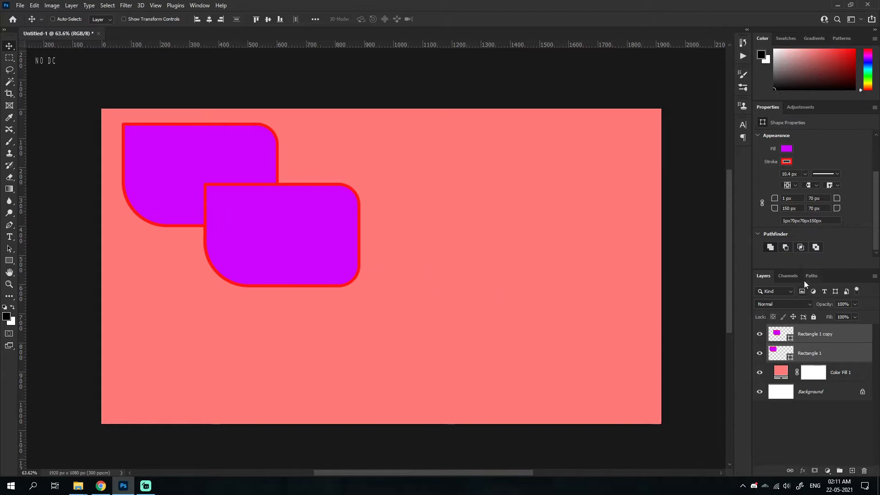
click(801, 248)
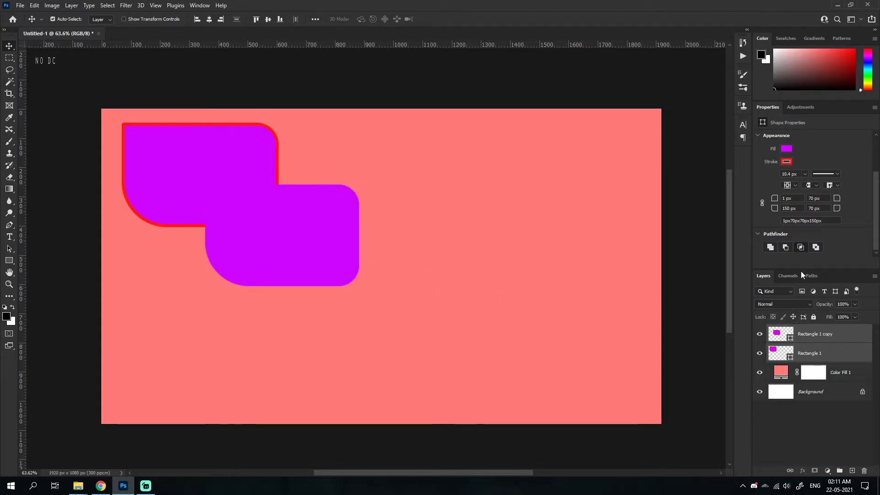
key(ctrl+z)
click(798, 351)
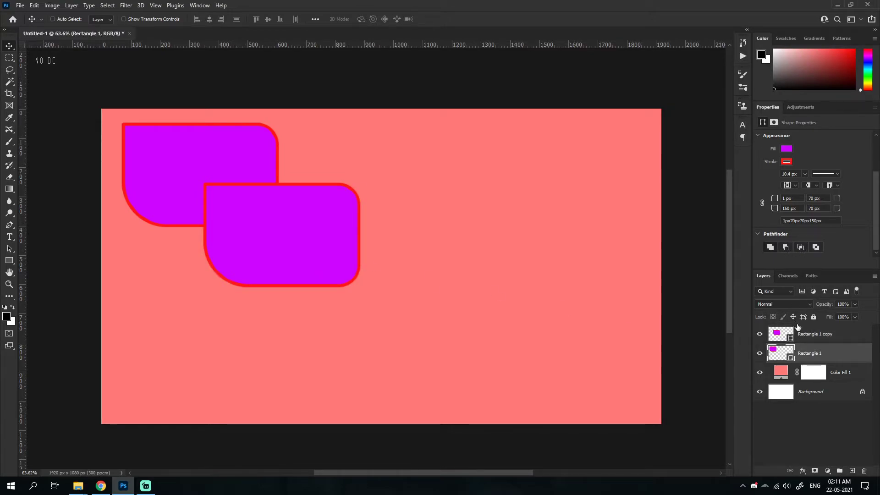
shift+click(811, 333)
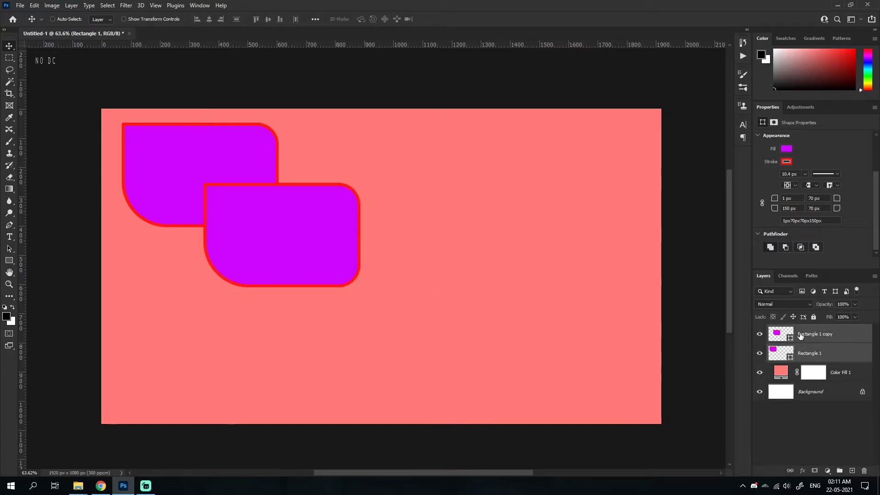
click(784, 248)
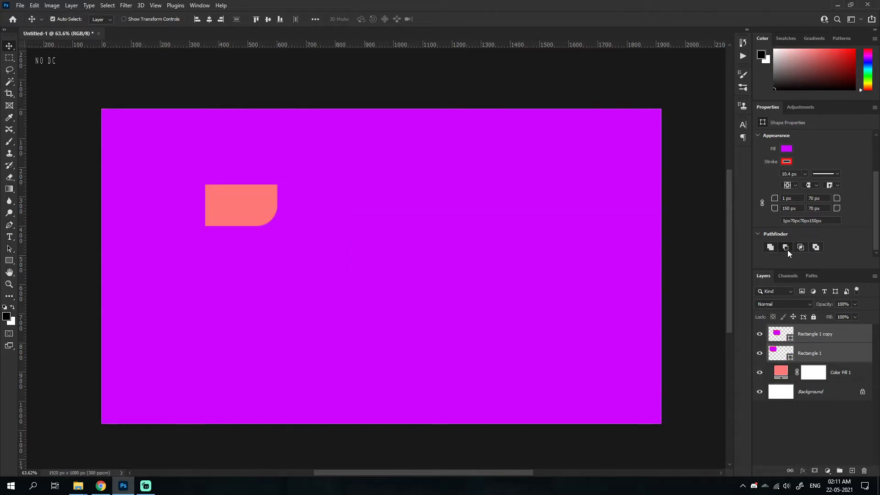
click(800, 248)
key(ctrl+z)
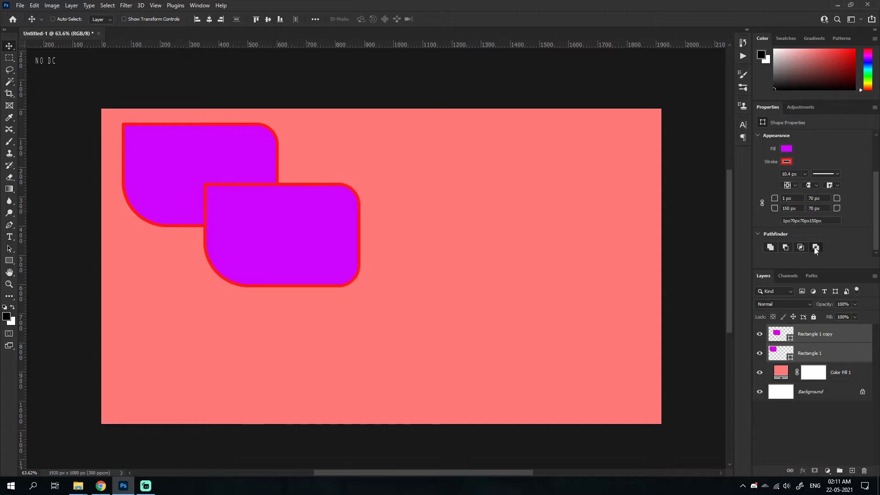
click(809, 358)
click(797, 332)
key(Delete)
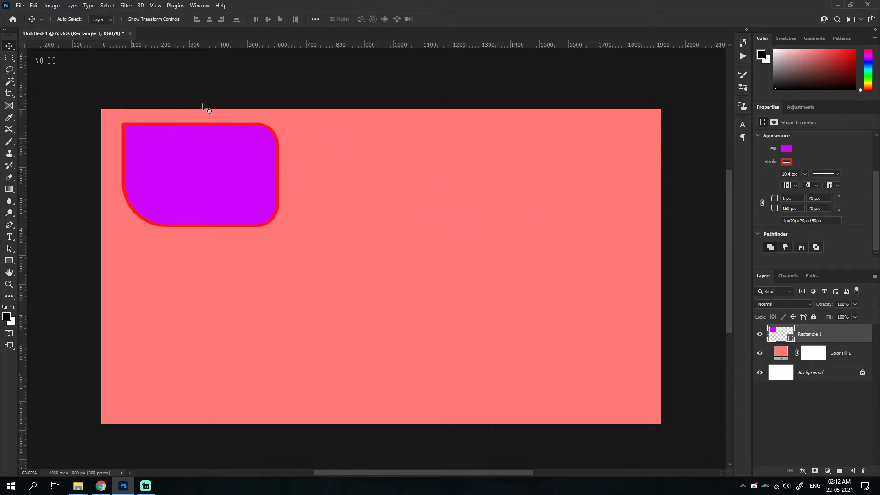
Step: Switch to the Ellipse Tool, draw and move a trial circle, then undo both
click(787, 162)
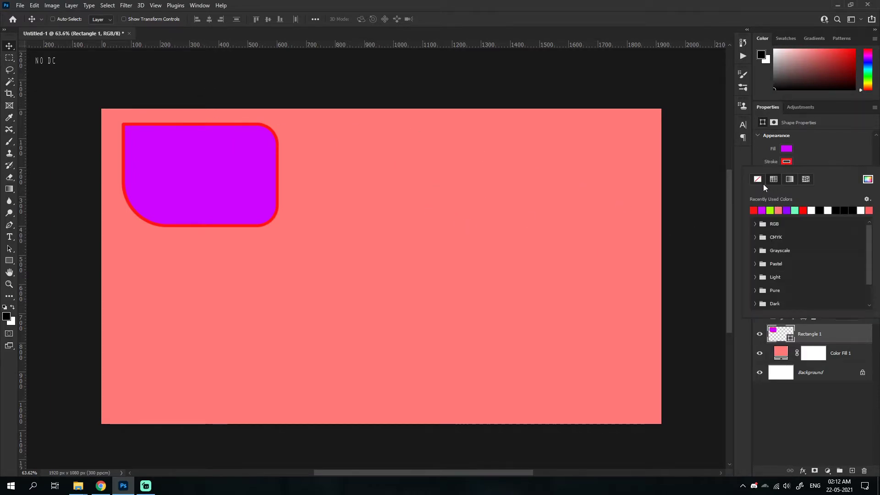
click(786, 162)
right_click(9, 260)
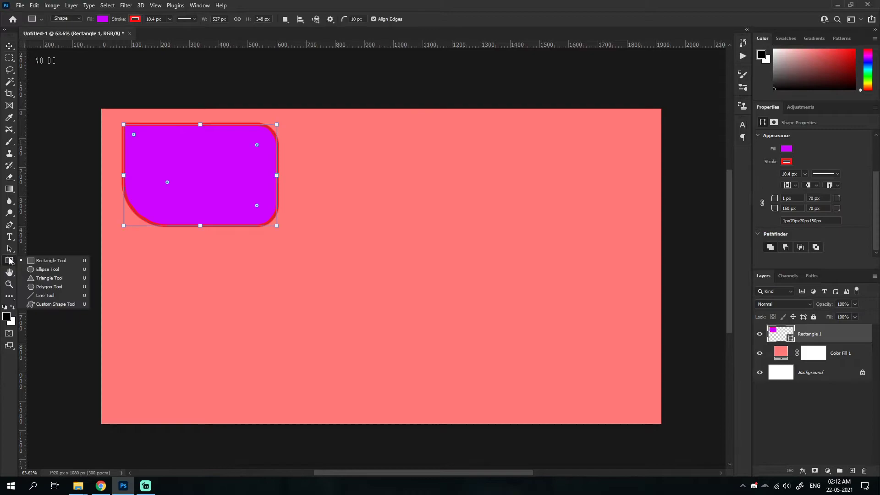
click(41, 270)
mouse_move(265, 66)
mouse_down()
mouse_move(457, 241)
mouse_move(410, 213)
mouse_up()
key(v)
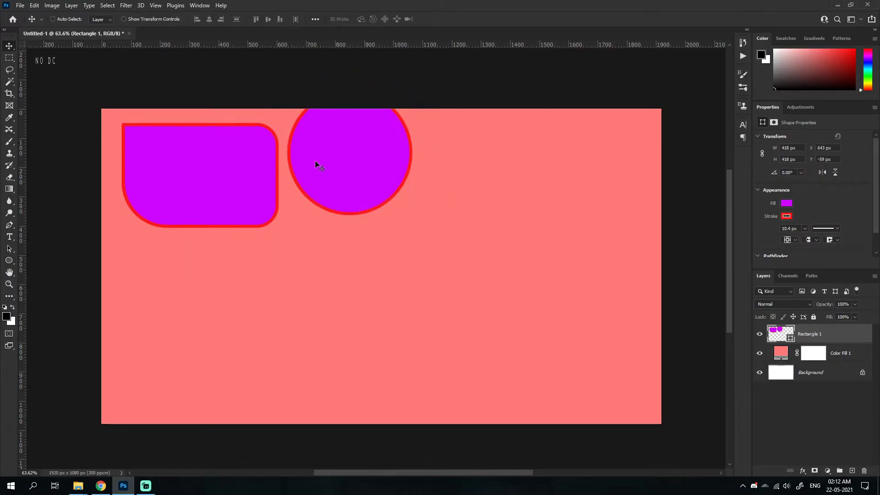
drag(315, 161, 360, 178)
key(ctrl+z)
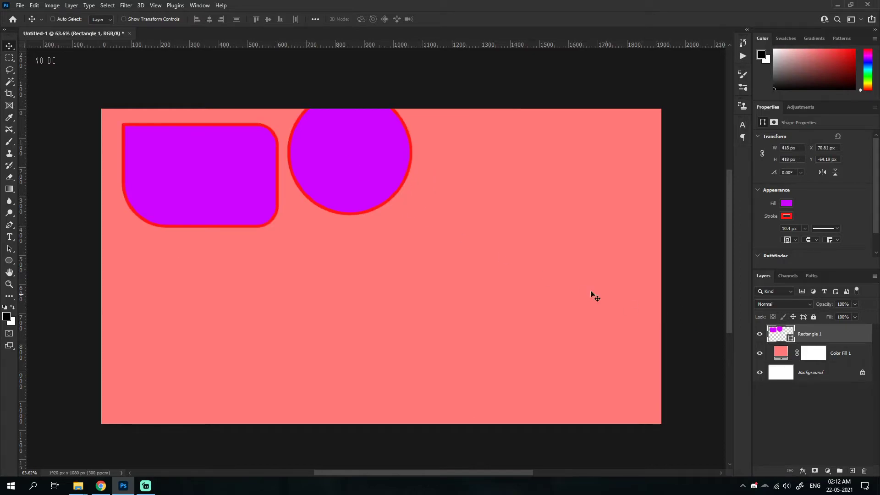
key(ctrl+z)
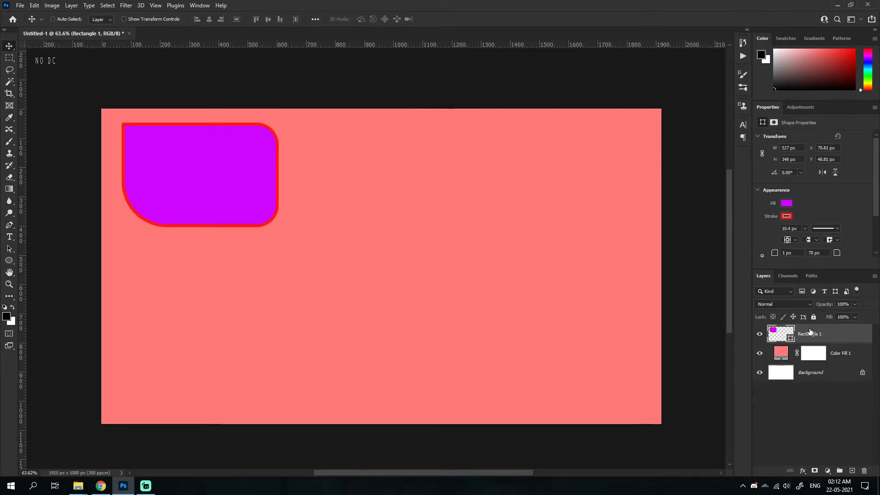
Step: Draw and undo four more trial circles beside the rectangle
click(10, 261)
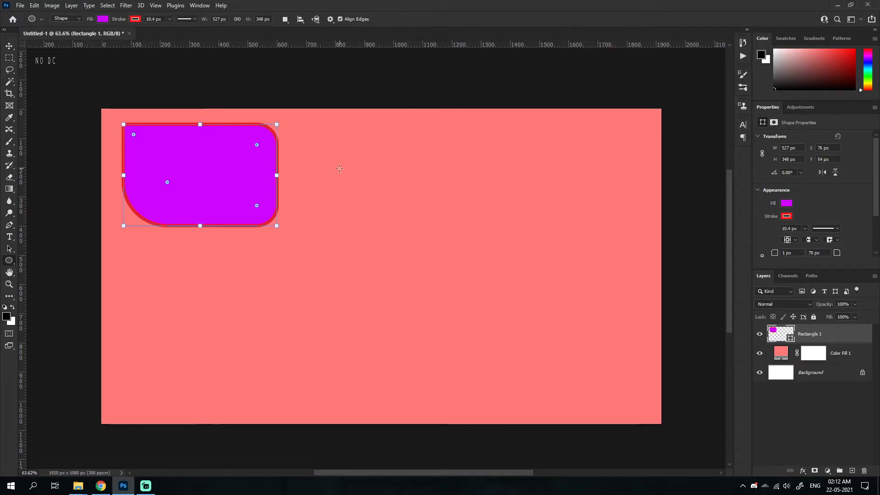
drag(339, 166, 402, 242)
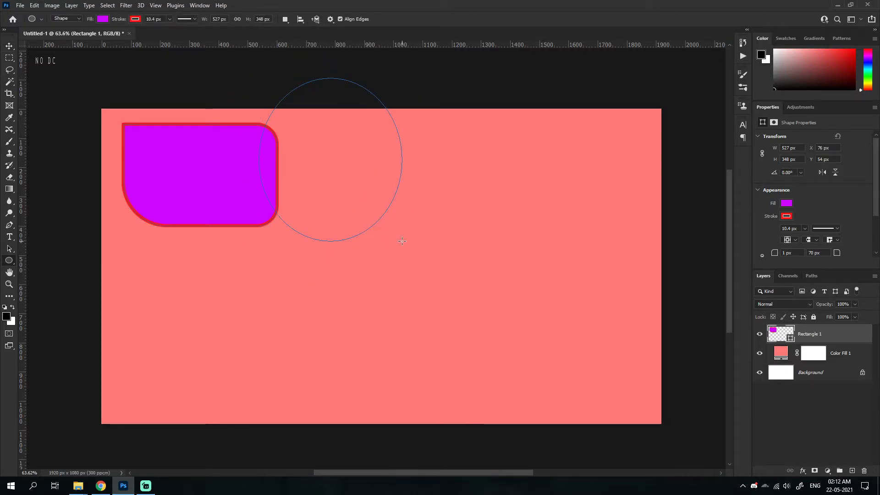
key(ctrl+z)
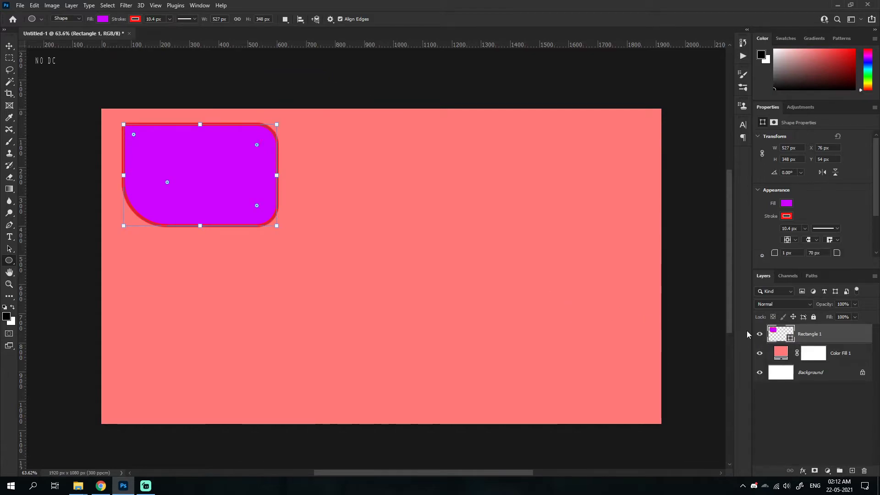
drag(242, 113, 430, 263)
key(ctrl+z)
drag(269, 92, 392, 261)
key(ctrl+z)
drag(344, 178, 408, 242)
key(ctrl+z)
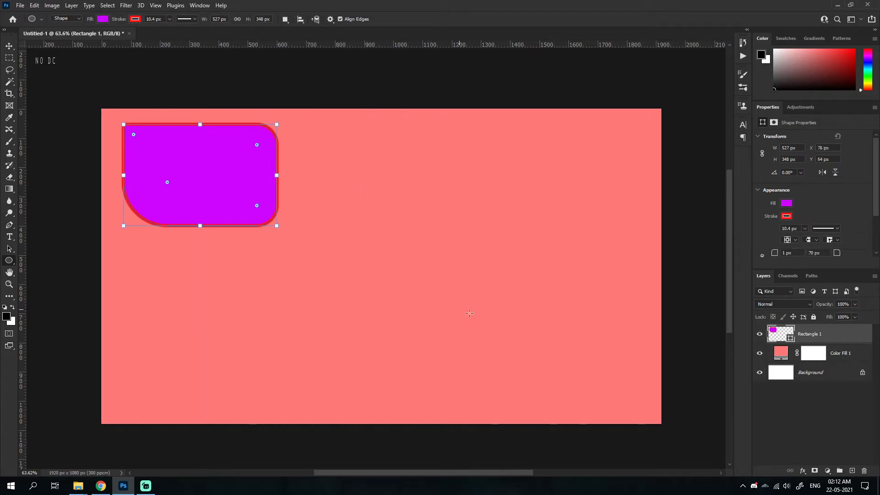
Step: Reselect Rectangle 1, draw and undo three more circles, leaving an empty Layer 1
click(796, 349)
click(809, 334)
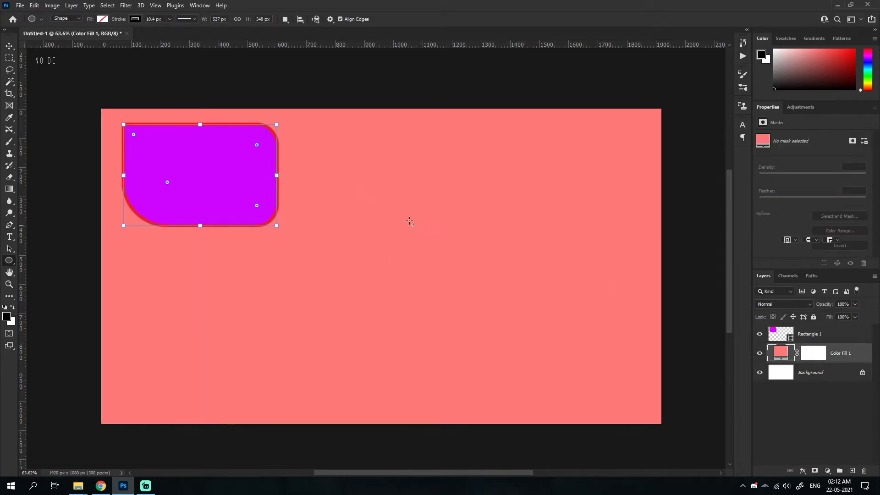
drag(329, 190, 411, 263)
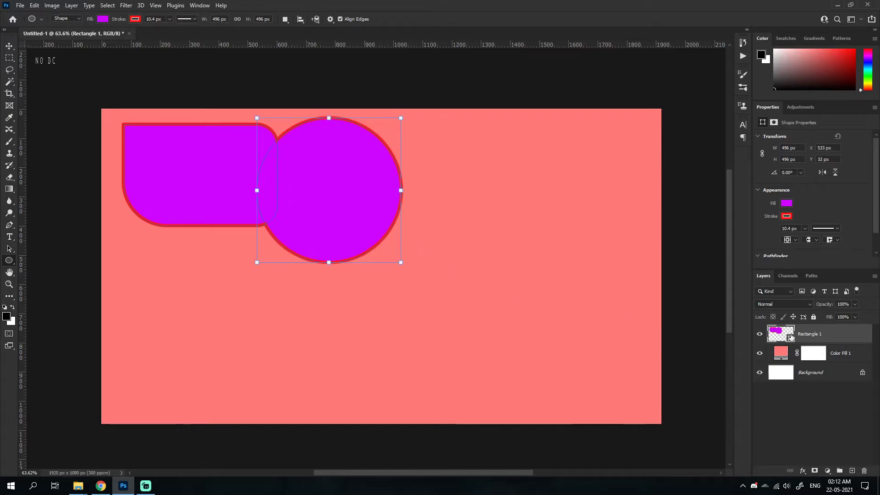
key(ctrl+z)
drag(403, 204, 485, 282)
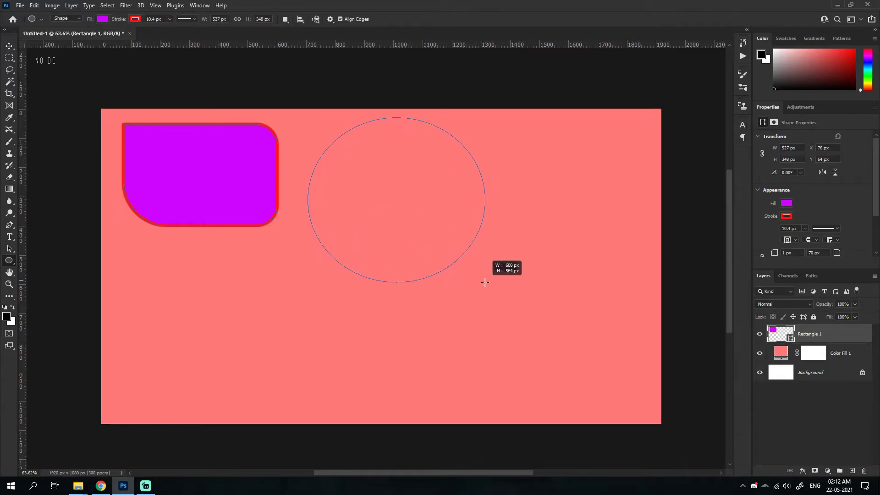
key(ctrl+z)
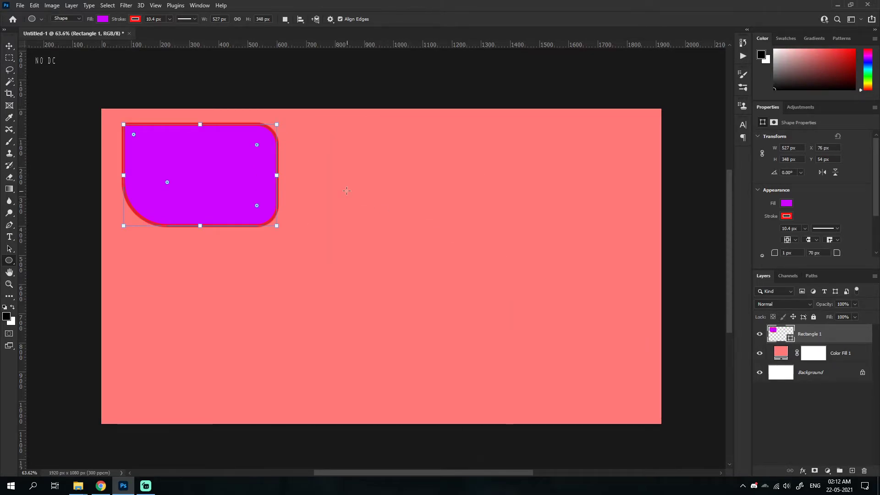
drag(346, 190, 401, 268)
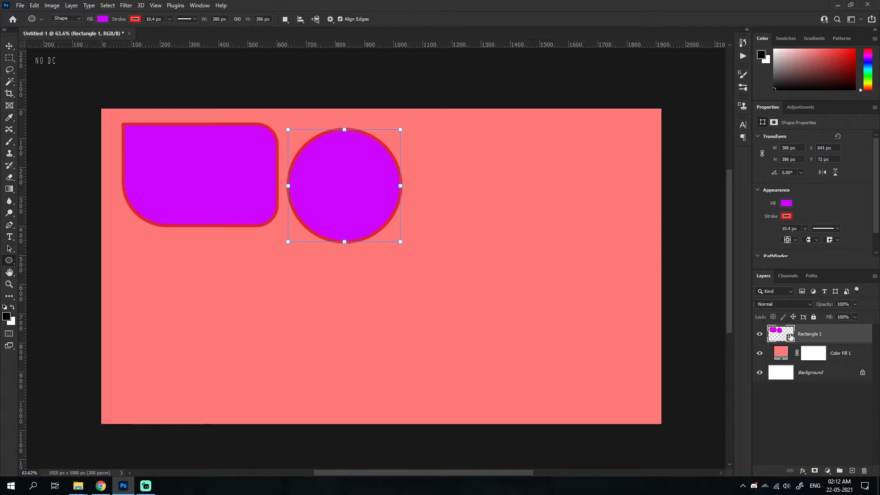
key(ctrl+z)
key(ctrl+z)
key(ctrl+z)
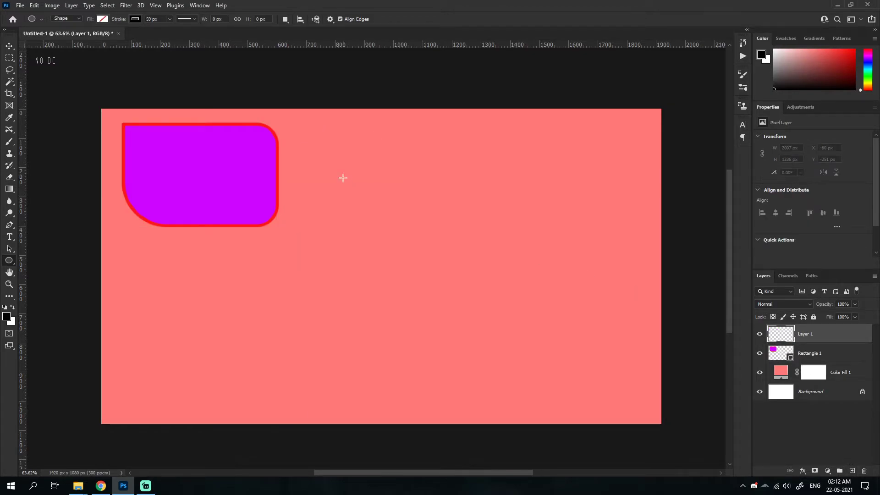
drag(259, 75, 386, 202)
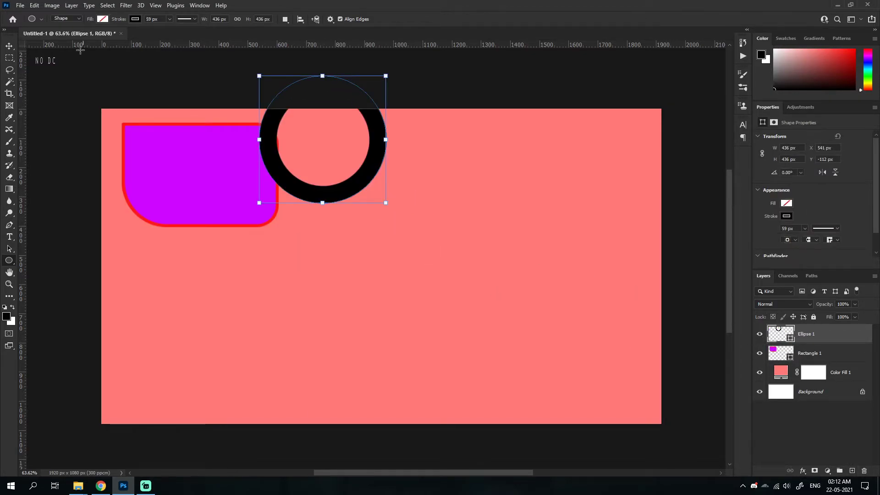
key(v)
drag(362, 138, 395, 169)
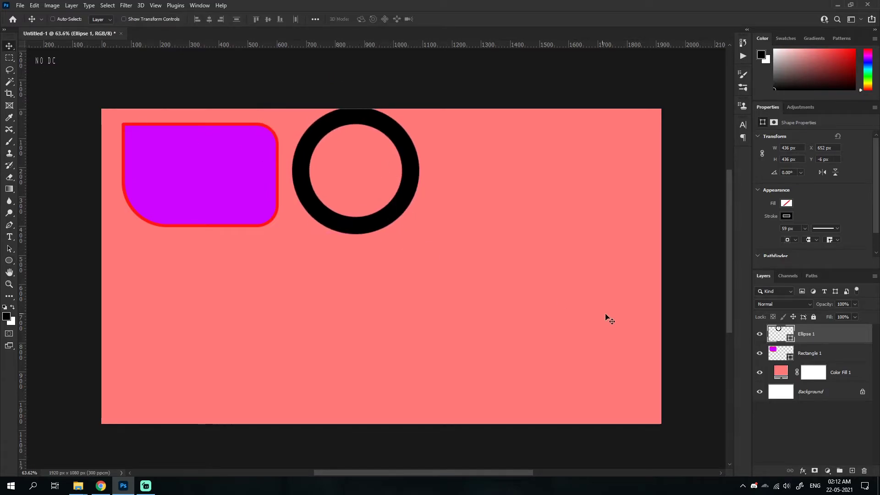
key(ctrl+z)
key(ctrl+z)
key(ctrl+z)
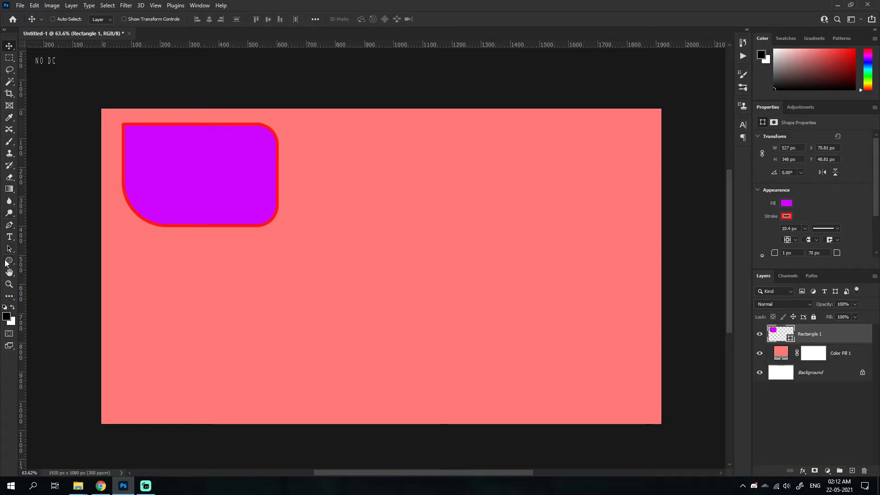
key(u)
drag(303, 110, 451, 257)
key(ctrl+z)
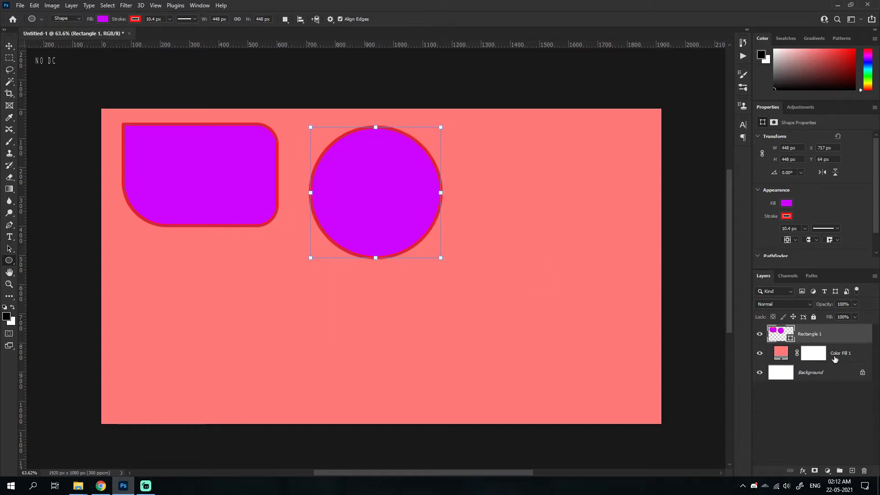
key(ctrl+z)
key(ctrl+z)
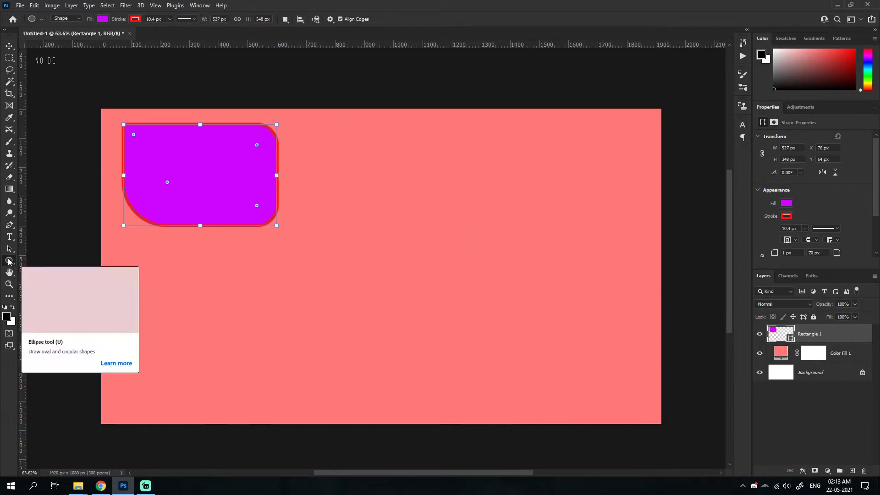
Step: Browse shape modes and stroke options, opening and cancelling the Triangle size dialog
right_click(9, 261)
click(45, 267)
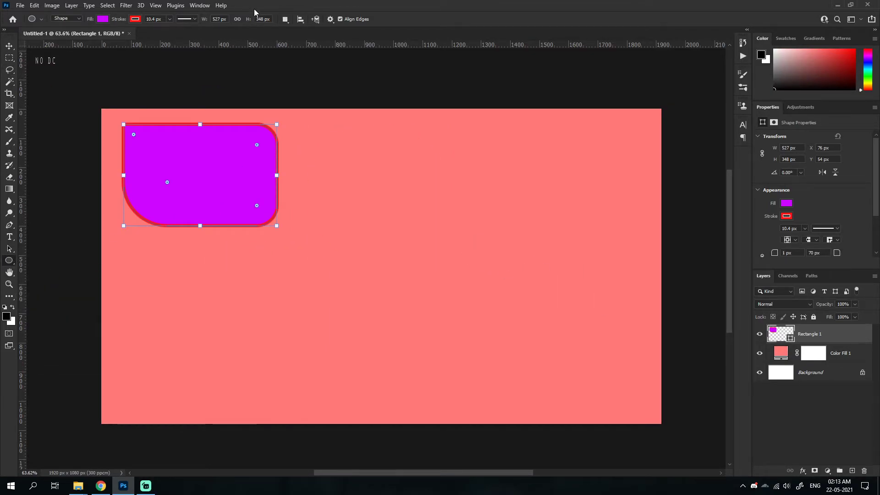
click(192, 20)
click(67, 20)
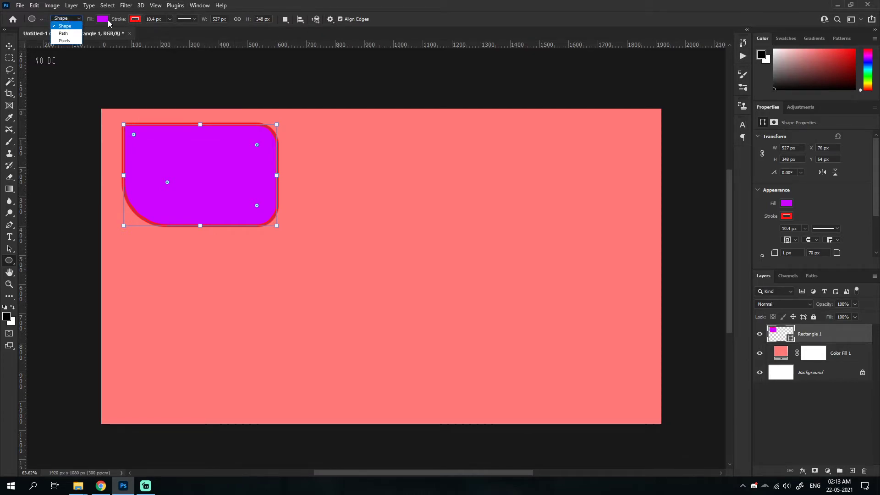
right_click(9, 260)
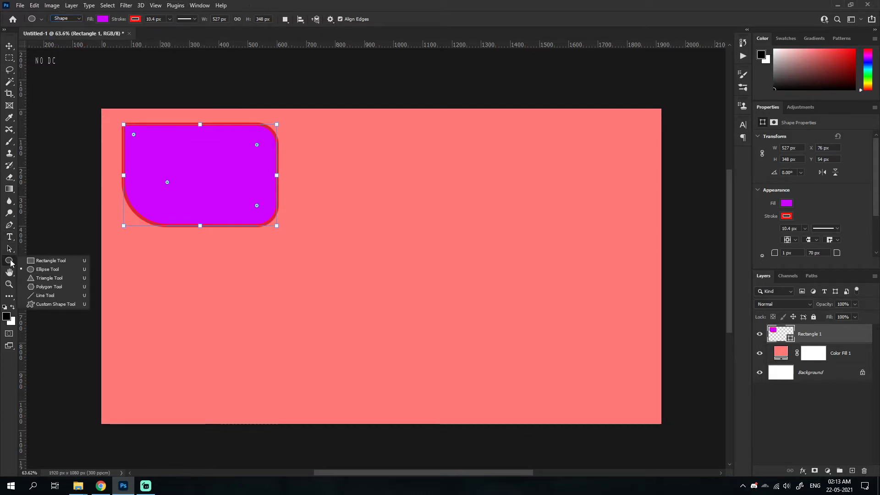
click(46, 279)
click(401, 223)
click(463, 198)
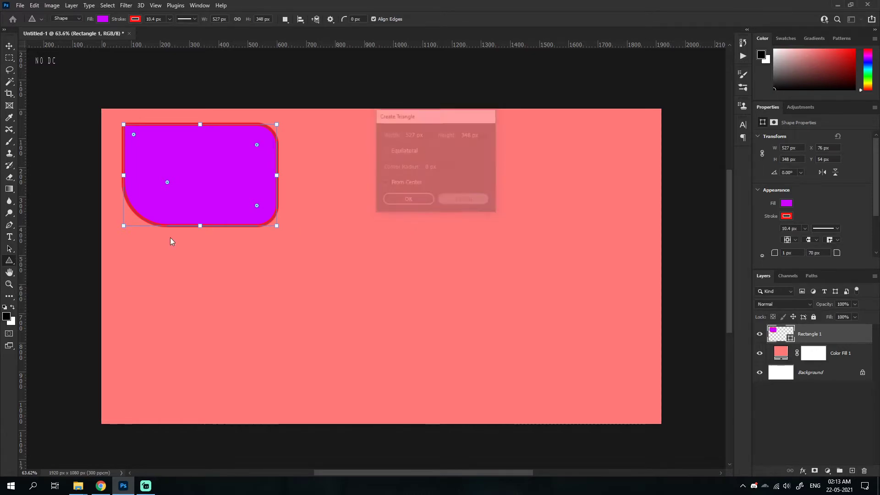
Step: Switch to the Rectangle Tool, opening and cancelling its size dialog once
right_click(8, 260)
click(89, 262)
click(405, 229)
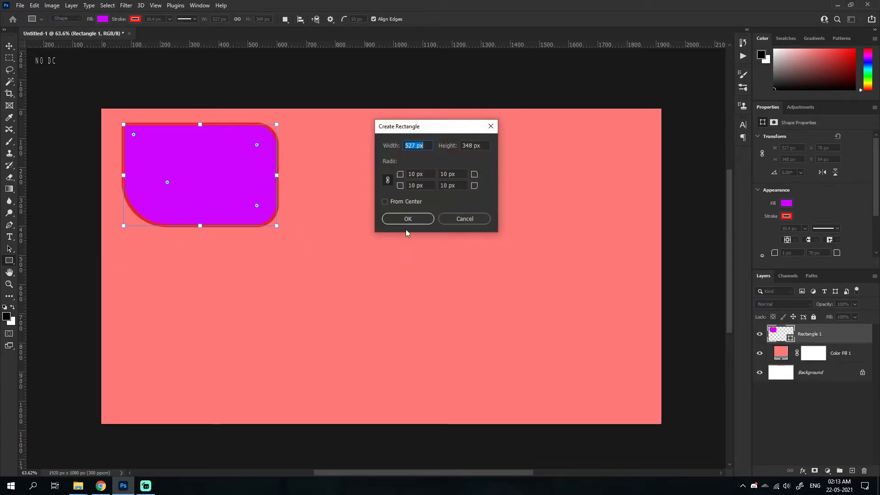
click(463, 218)
right_click(9, 260)
click(41, 260)
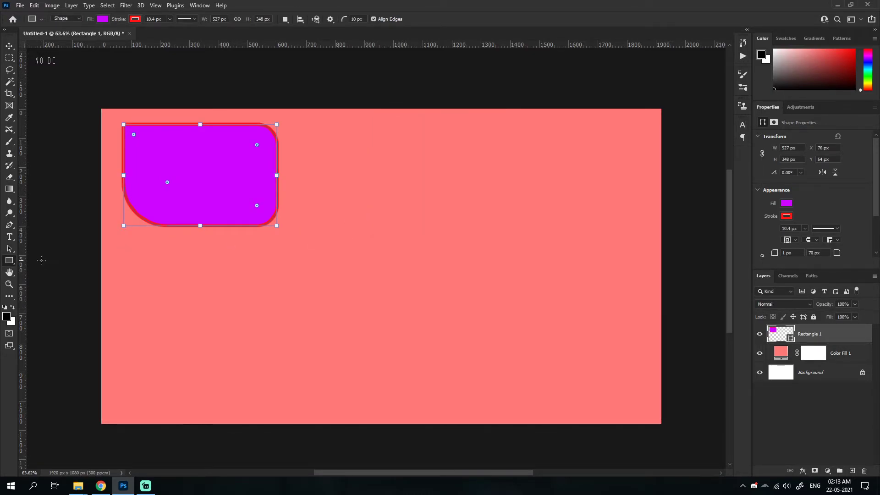
Step: Create a 500 × 500 px square and move it toward the canvas centre
click(420, 252)
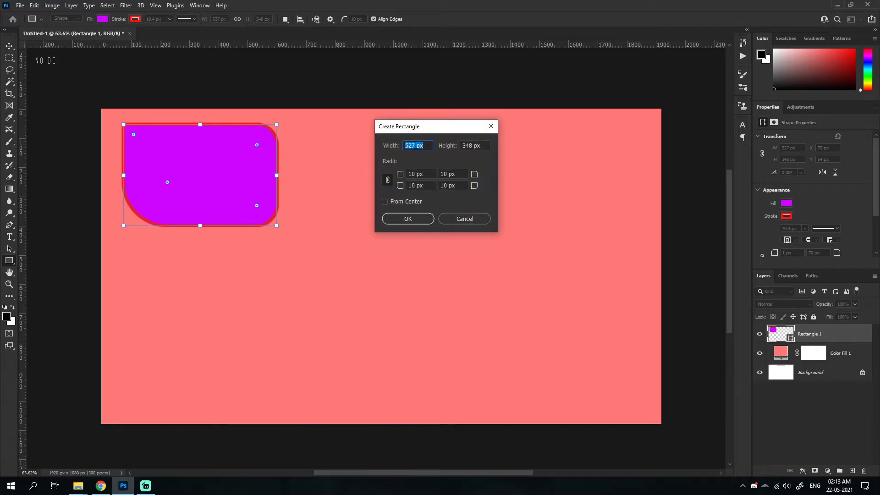
drag(416, 145, 407, 145)
text(5)
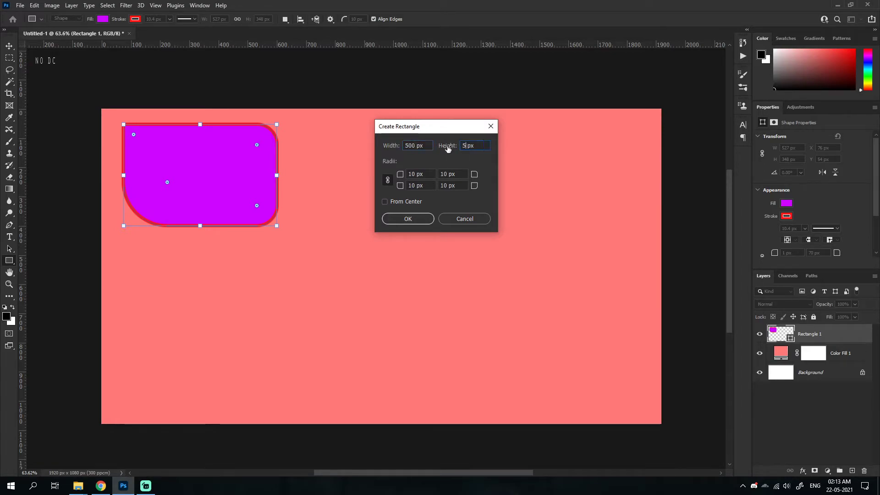
text(00)
click(408, 218)
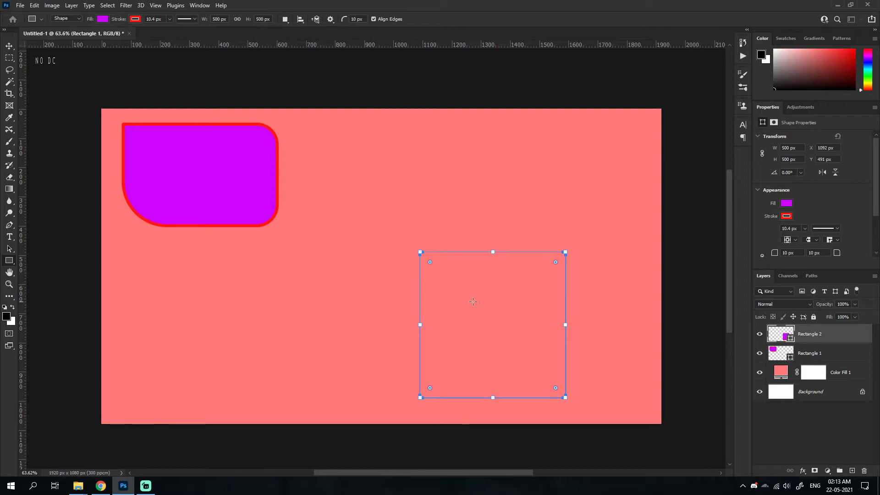
key(v)
drag(485, 294, 419, 223)
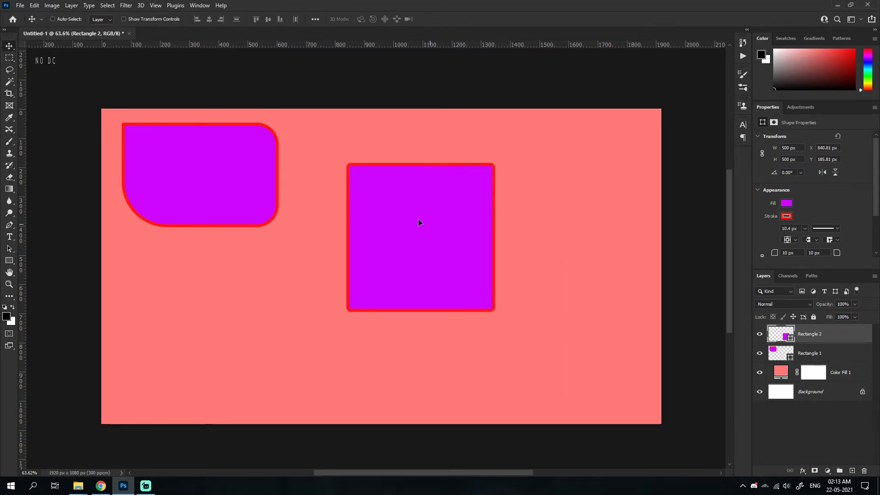
Step: Delete the Rectangle 2 square, then open and cancel the Ellipse tool's Create dialog
key(Delete)
right_click(8, 260)
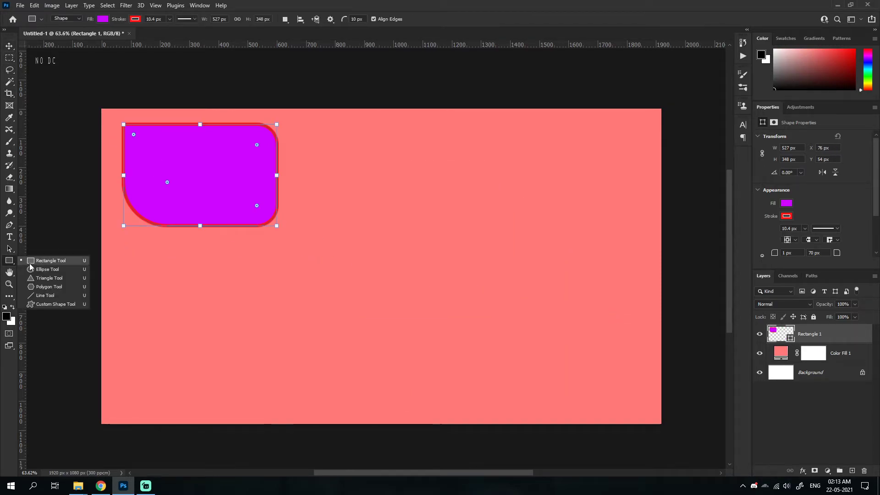
click(50, 268)
click(403, 252)
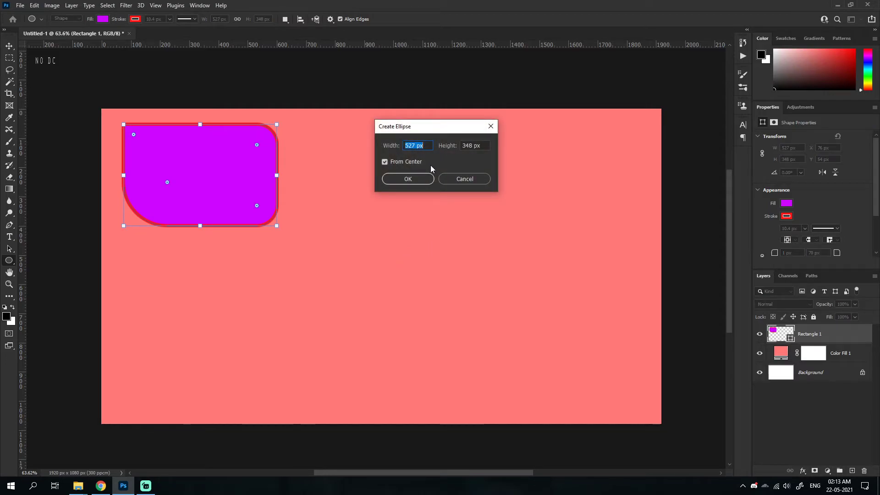
click(457, 176)
Step: Switch to the Triangle tool, cancel its Create dialog, and undo a test triangle
right_click(9, 261)
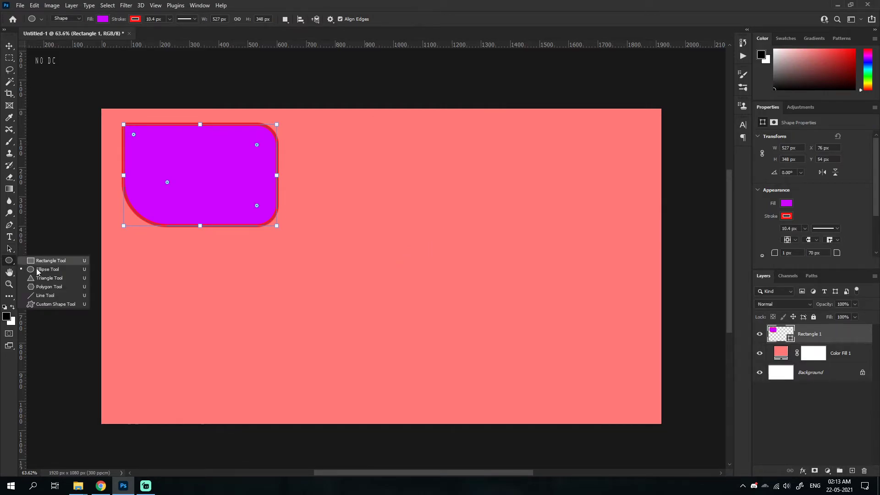
click(46, 277)
click(391, 242)
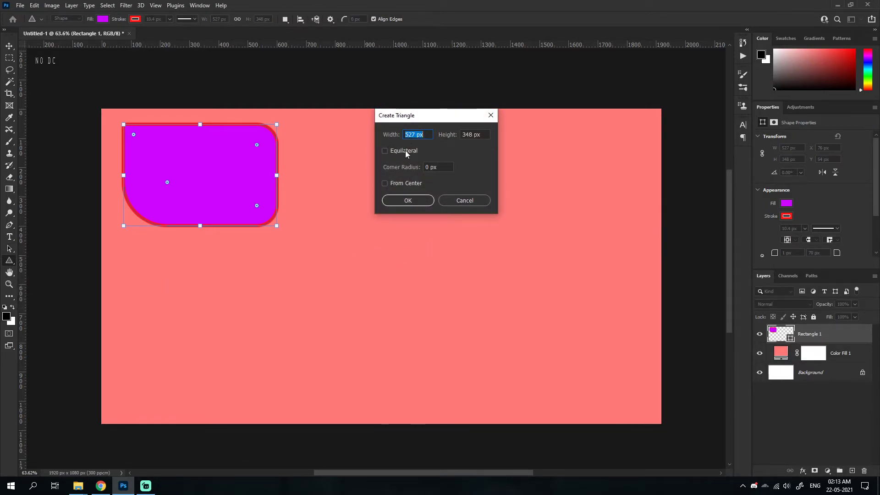
double_click(385, 183)
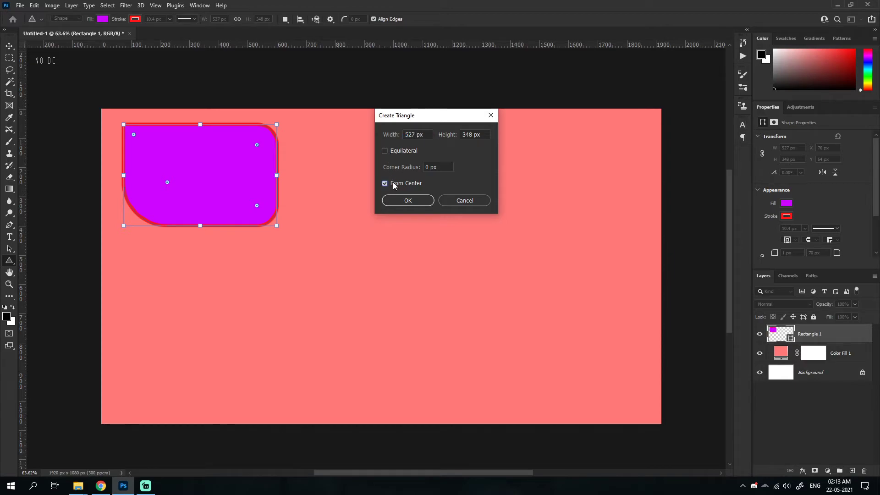
click(450, 199)
drag(388, 226, 452, 287)
key(ctrl+z)
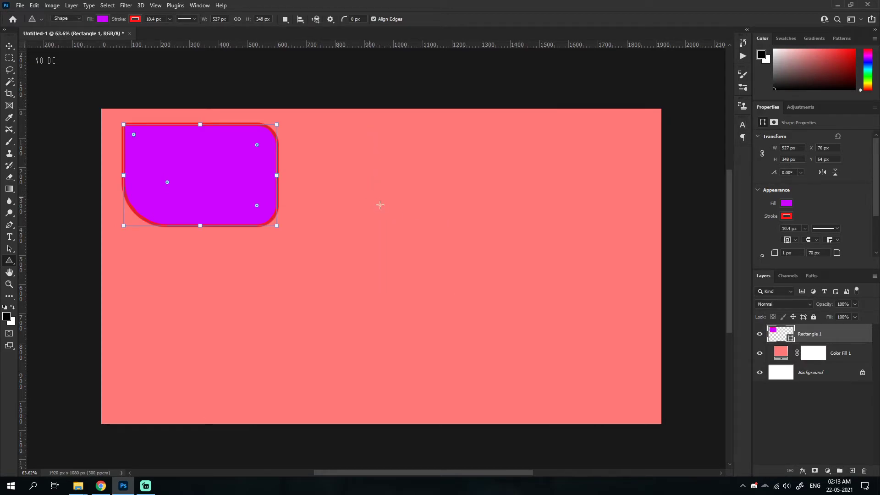
click(380, 205)
click(484, 198)
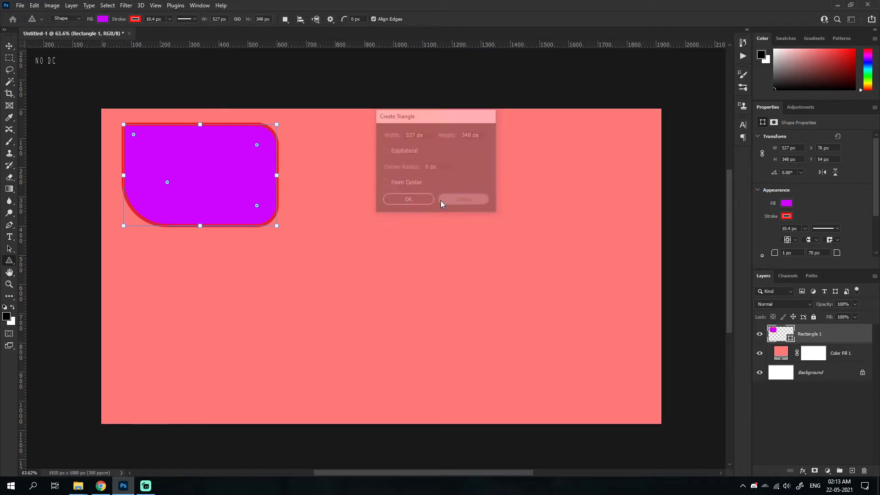
drag(391, 190, 518, 314)
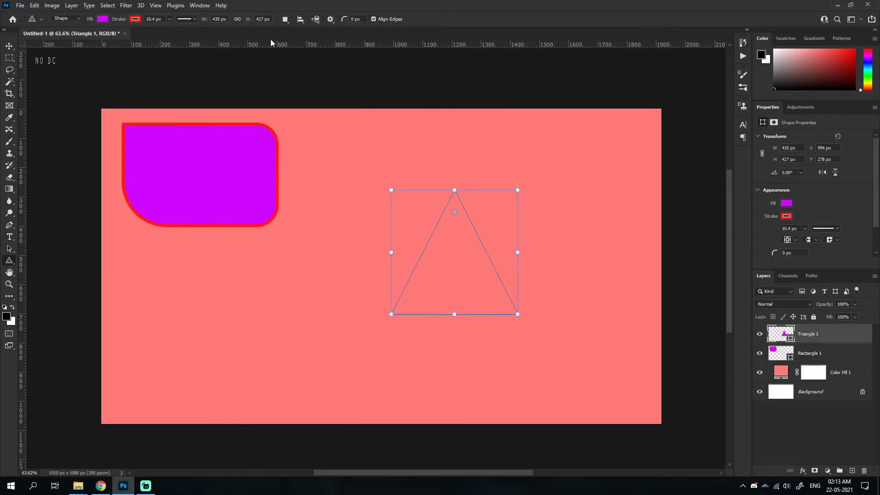
mouse_move(345, 22)
mouse_down()
mouse_move(358, 23)
mouse_move(342, 20)
mouse_up()
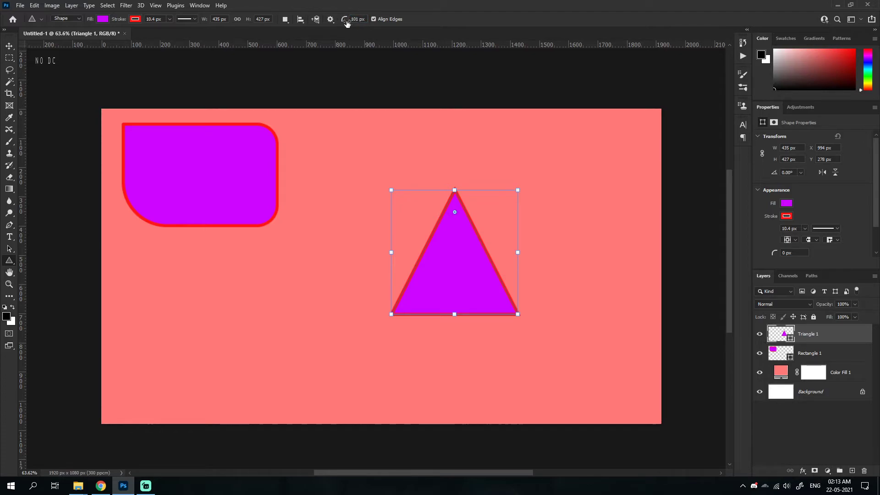
drag(360, 26, 414, 36)
key(v)
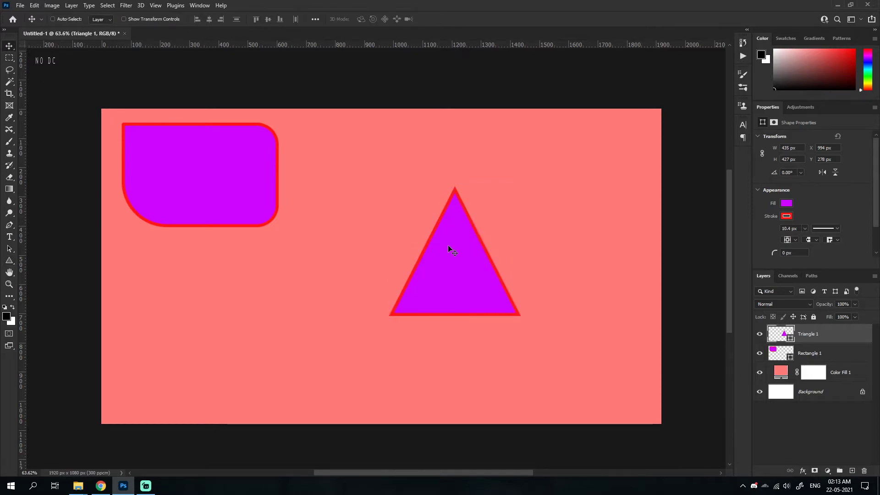
drag(460, 272, 447, 243)
key(Delete)
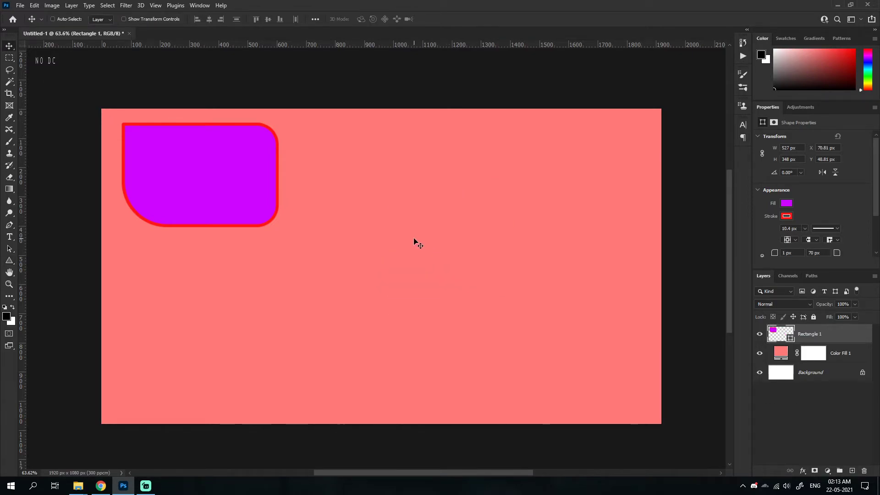
click(9, 261)
click(466, 247)
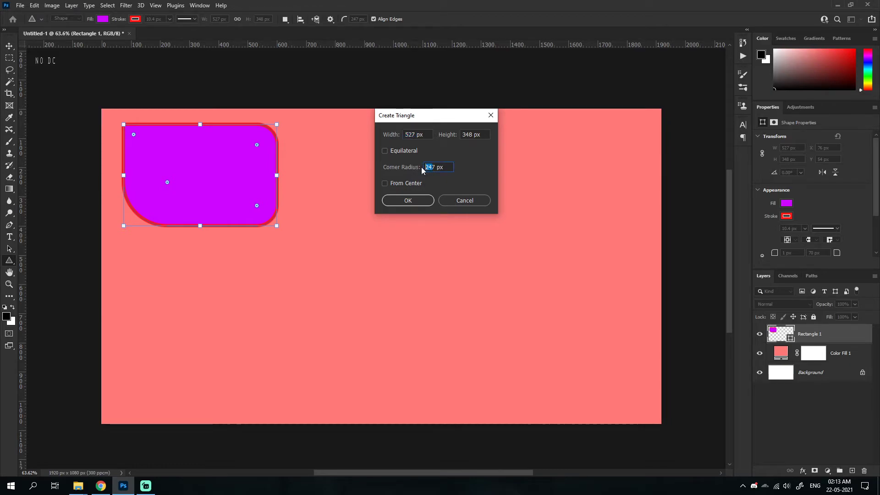
click(408, 200)
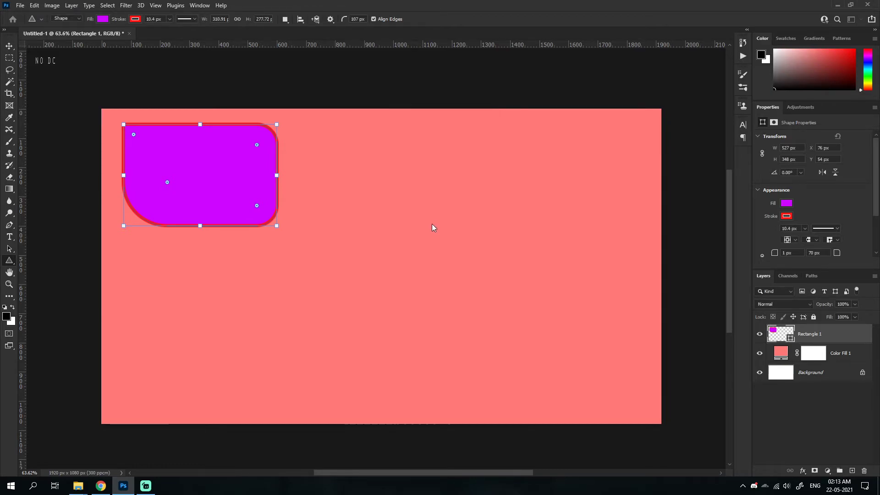
drag(448, 241, 539, 322)
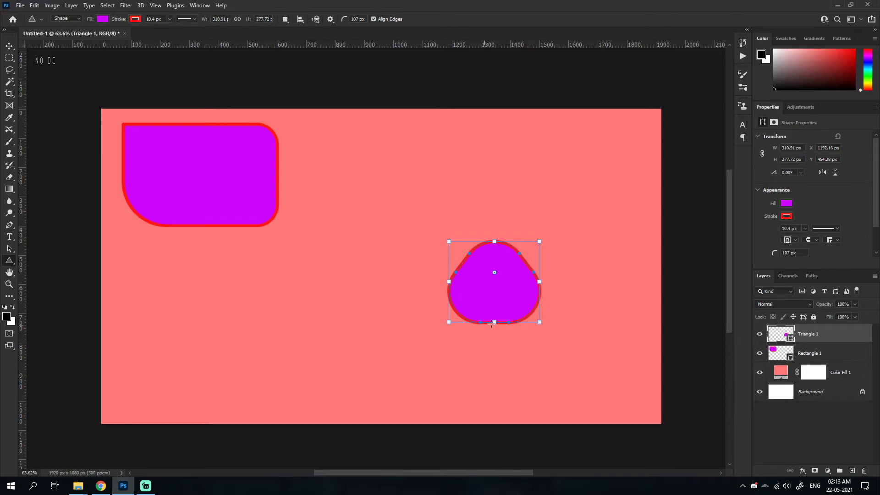
key(ctrl+z)
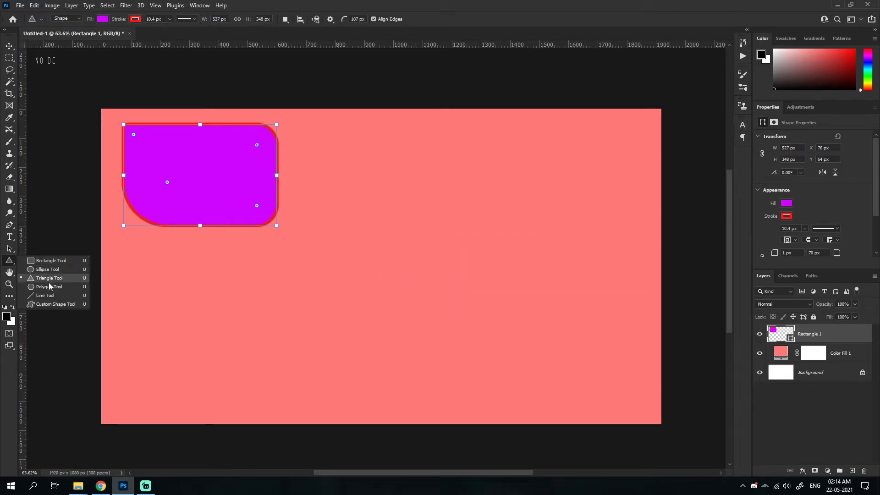
Step: Draw a five-point star and give it a 59% indent with sharp corners
key(shift+u)
drag(356, 213, 488, 340)
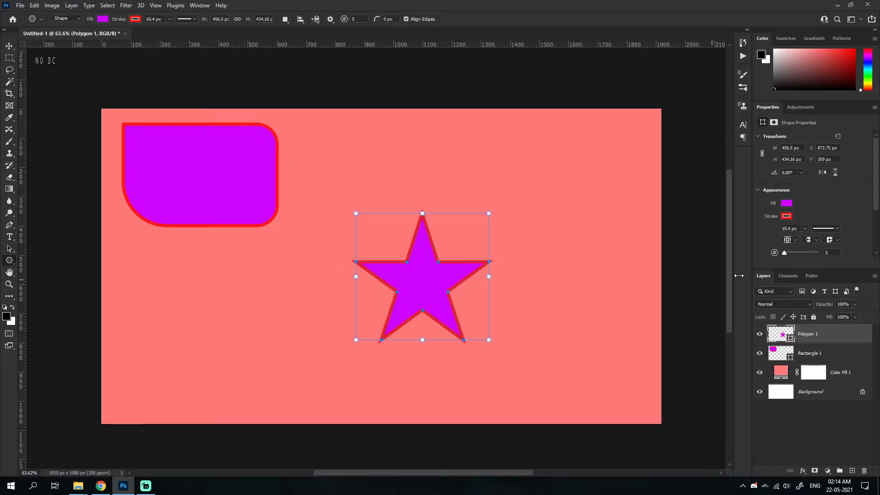
scroll(788, 261, down, 1)
scroll(801, 257, down, 2)
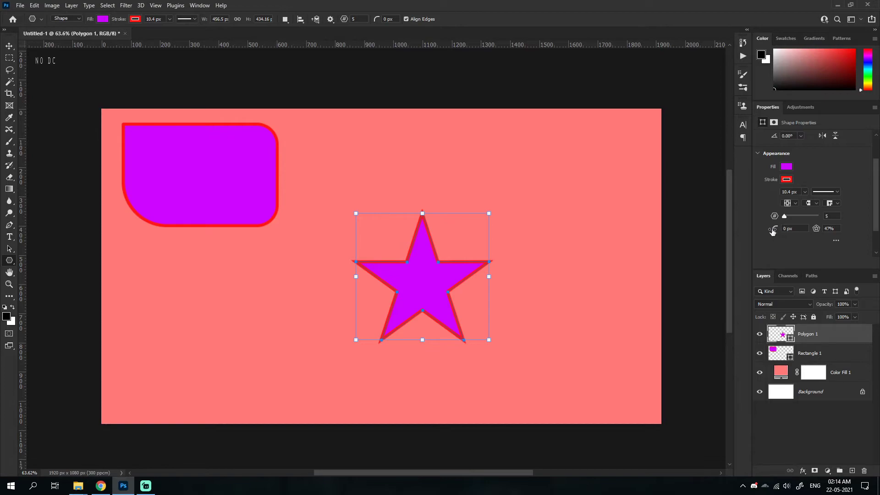
drag(772, 231, 761, 232)
drag(816, 228, 820, 232)
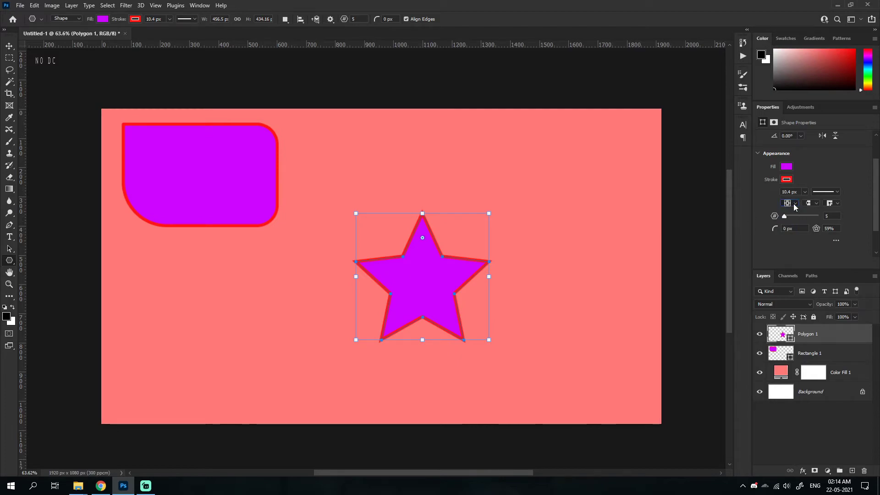
Step: Check the star's corner options, then drag Polygon 1 to the trash
click(836, 203)
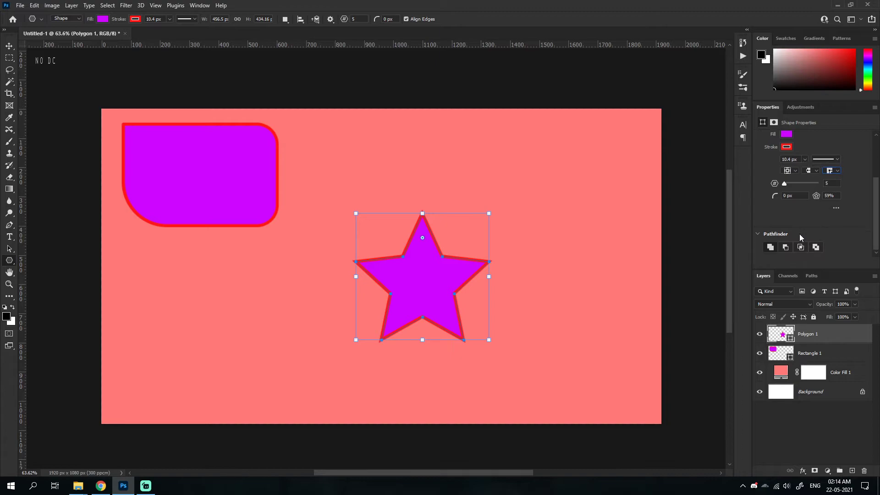
scroll(804, 240, up, 1)
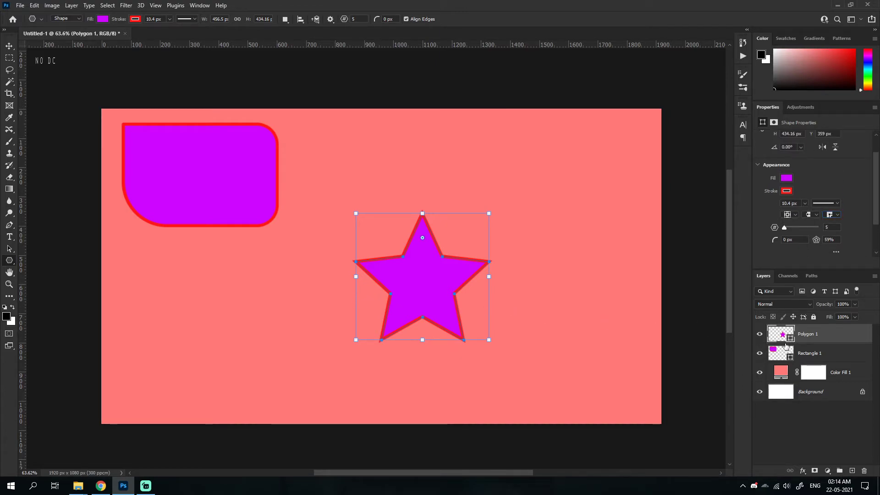
drag(799, 352, 799, 340)
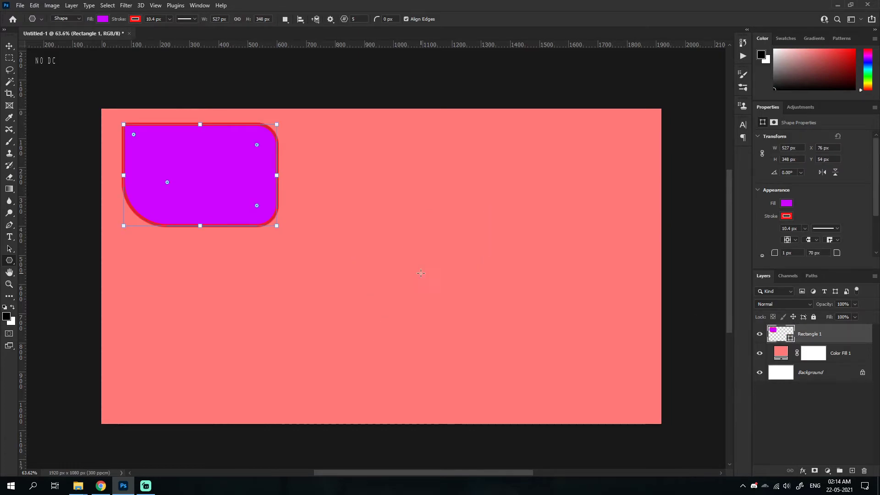
click(394, 257)
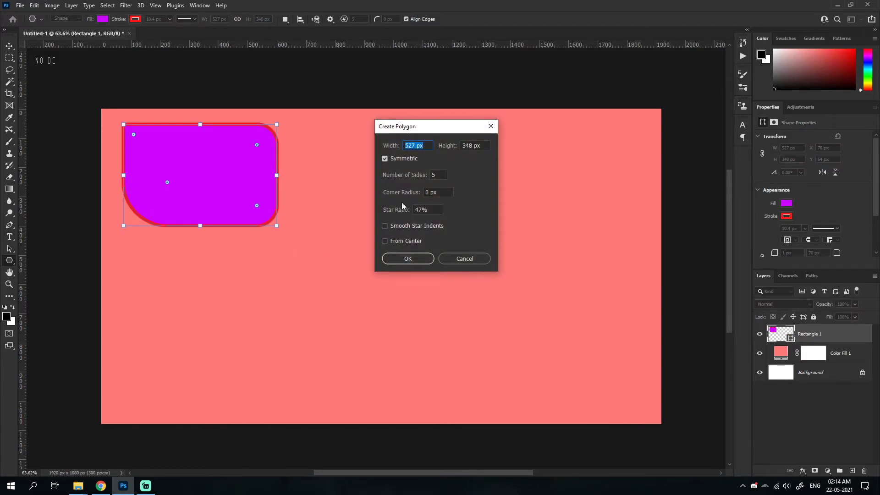
double_click(436, 175)
click(411, 256)
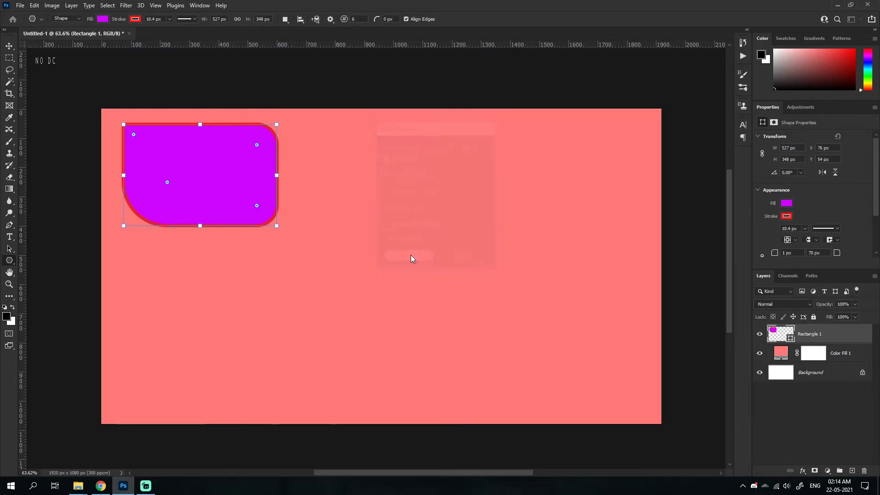
key(ctrl+z)
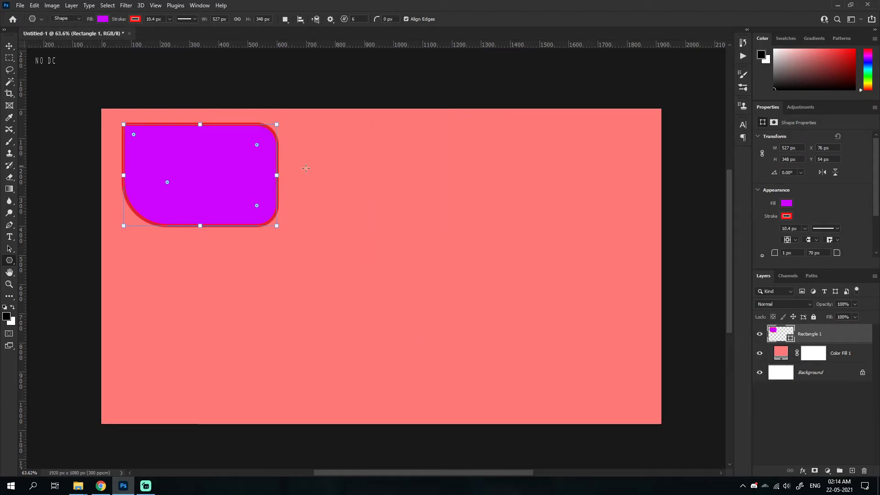
click(406, 191)
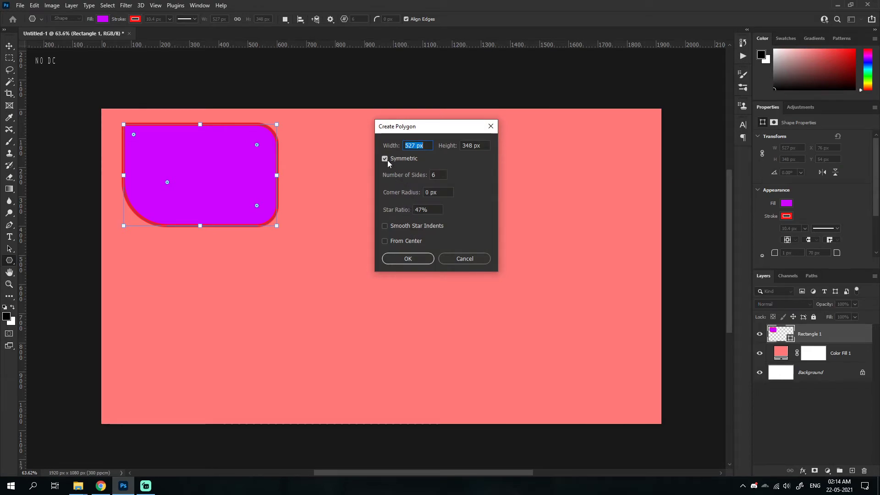
key(Tab)
key(Tab)
key(Tab)
click(427, 209)
click(443, 179)
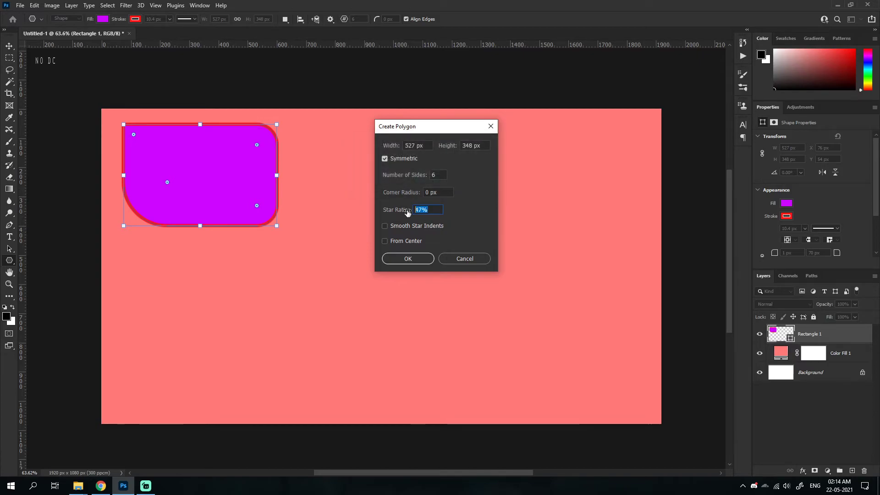
text(100)
click(408, 258)
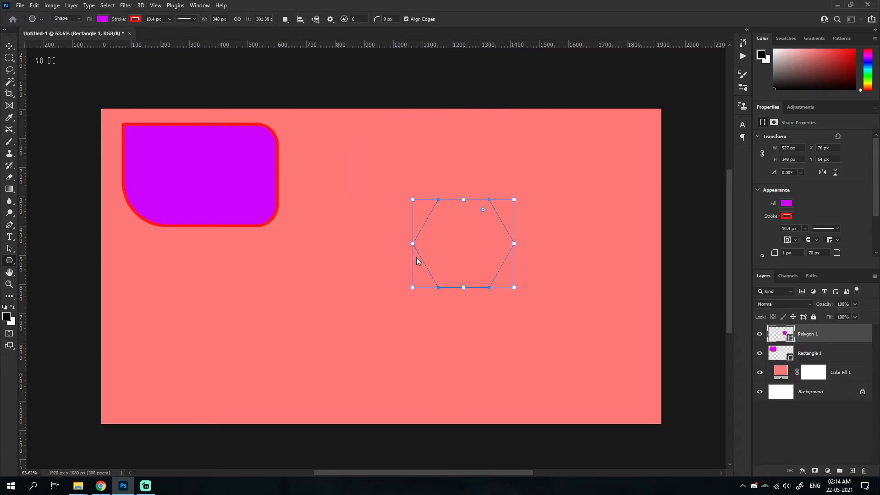
key(ctrl+z)
click(398, 238)
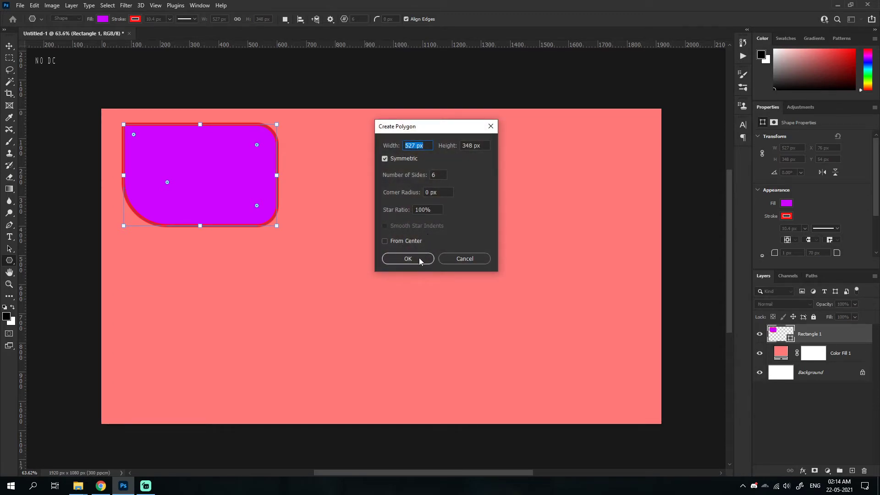
click(419, 258)
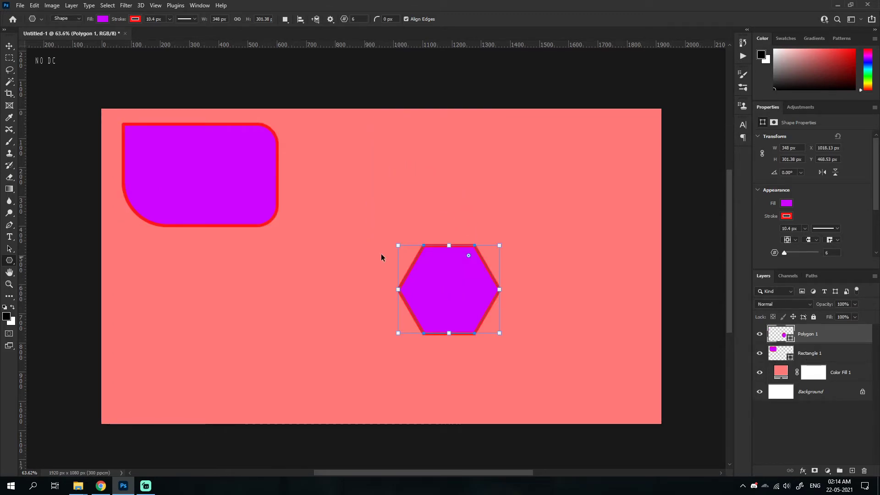
key(ctrl+z)
click(384, 207)
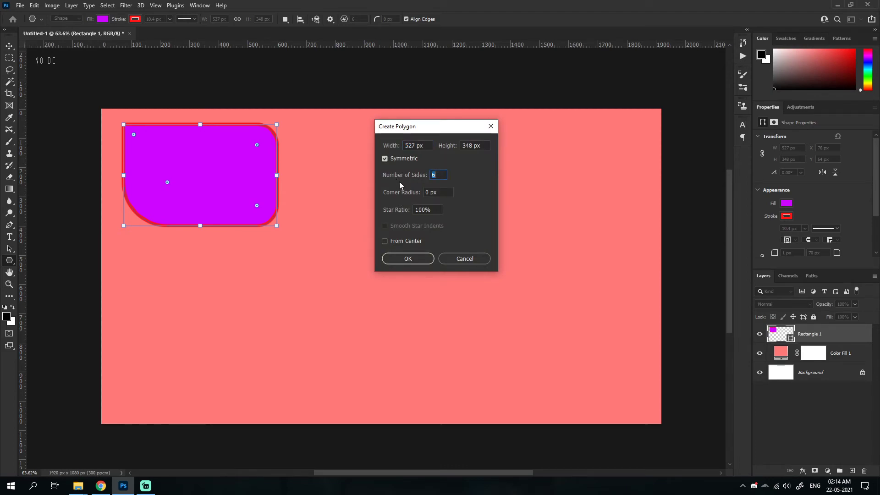
double_click(435, 174)
text(8)
click(410, 261)
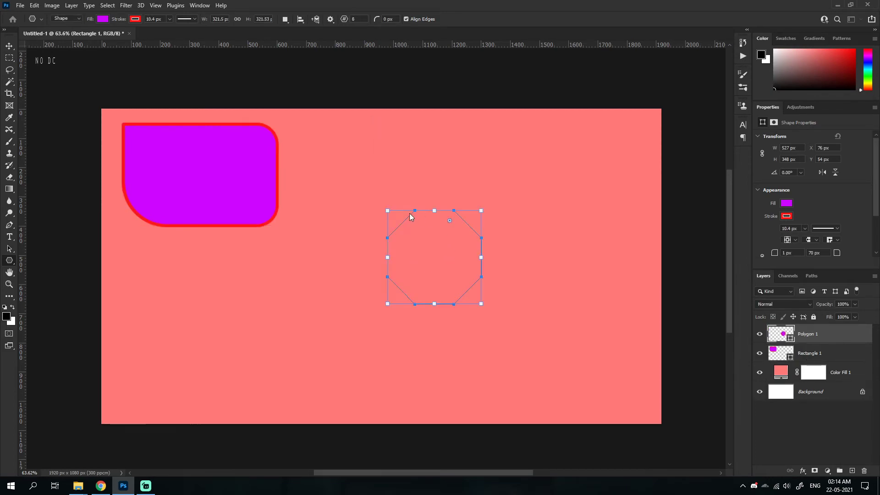
key(ctrl+z)
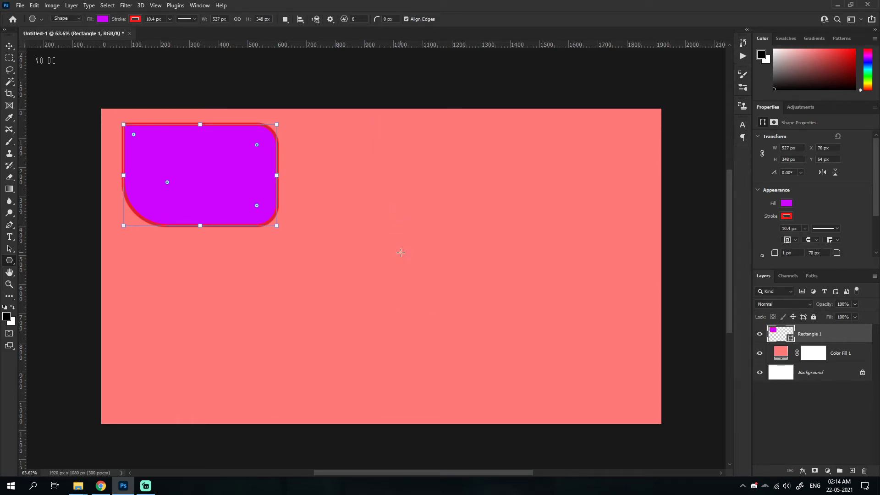
click(401, 252)
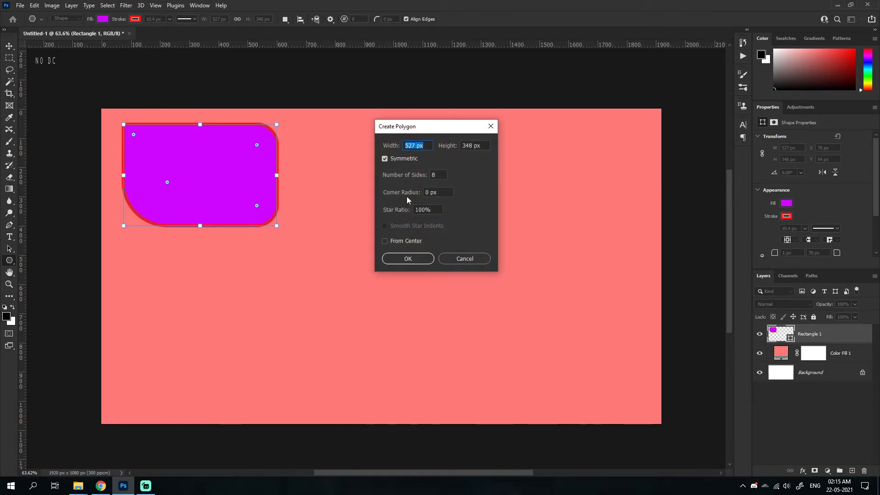
drag(398, 210, 369, 215)
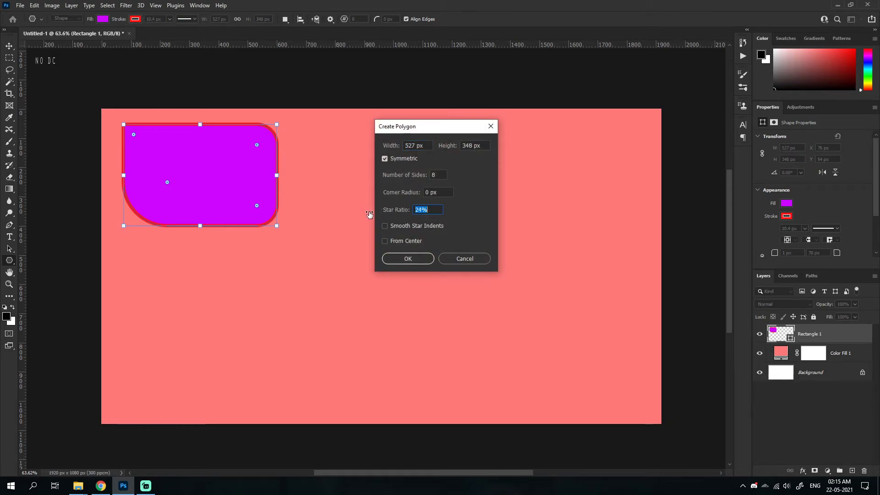
click(416, 258)
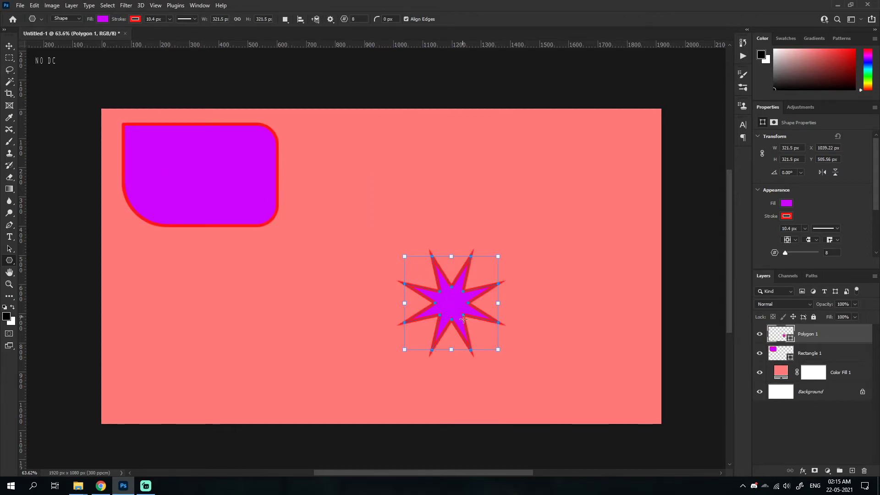
key(ctrl+z)
click(403, 180)
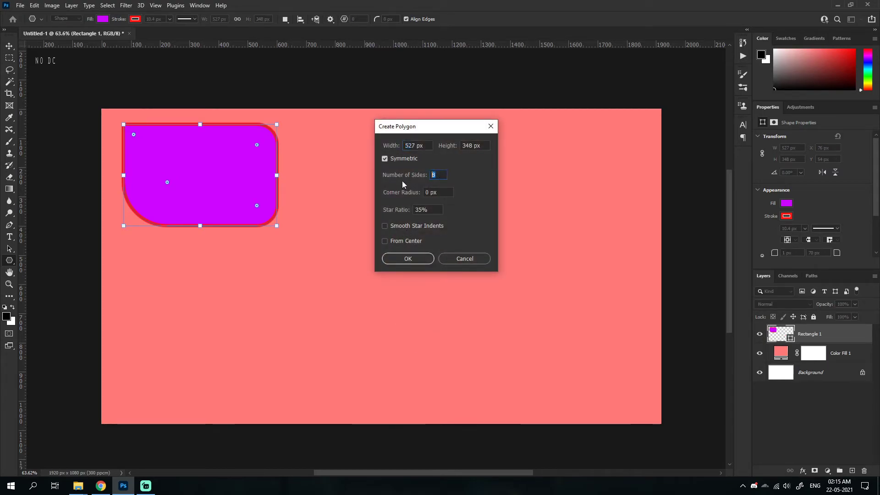
text(5)
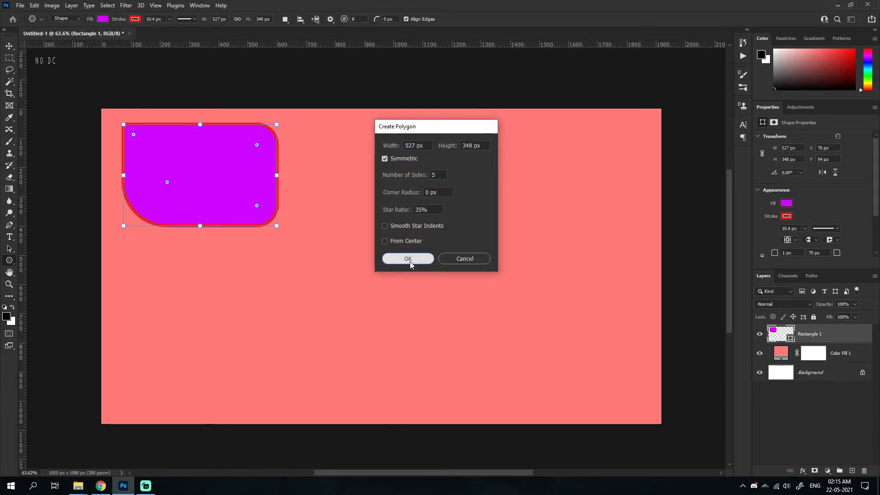
click(409, 259)
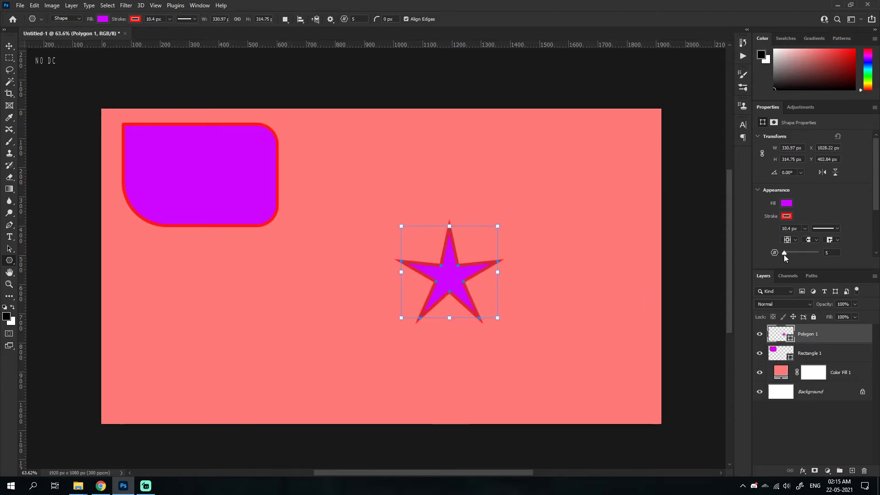
mouse_move(785, 255)
mouse_down()
mouse_move(772, 253)
mouse_move(794, 240)
mouse_up()
scroll(791, 251, down, 1)
click(776, 252)
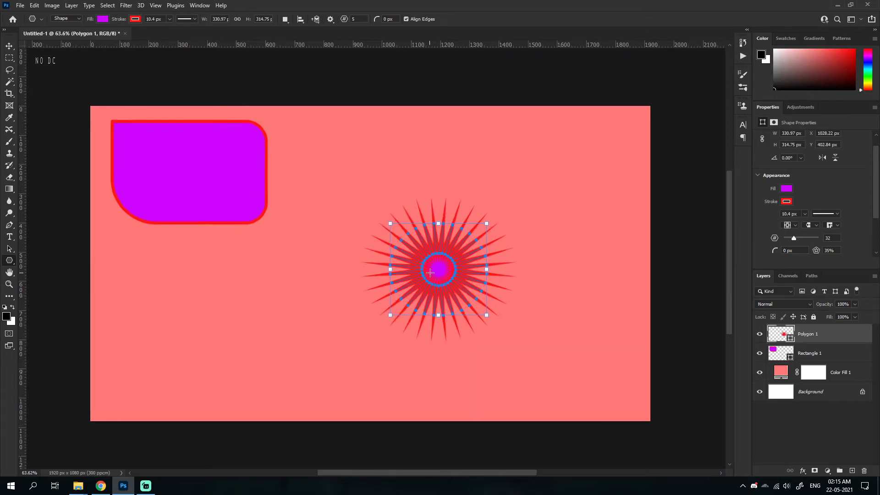
scroll(435, 268, up, 5)
drag(793, 238, 792, 239)
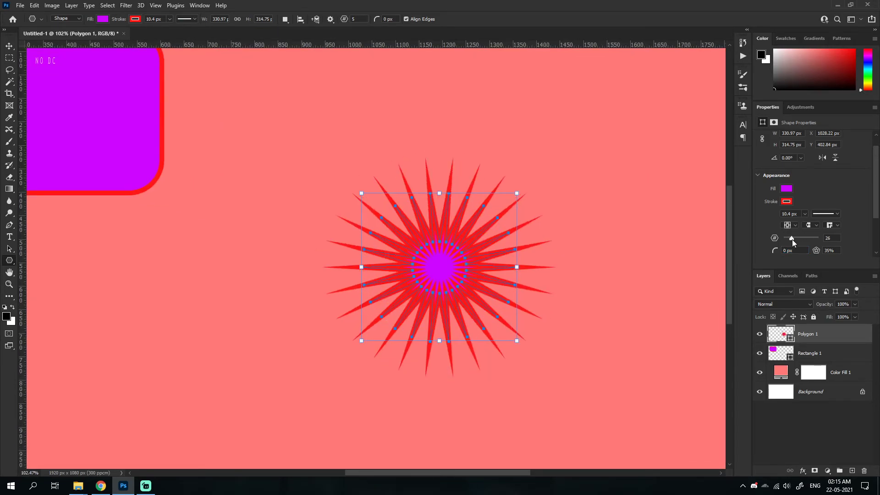
drag(816, 250, 878, 261)
drag(787, 238, 788, 239)
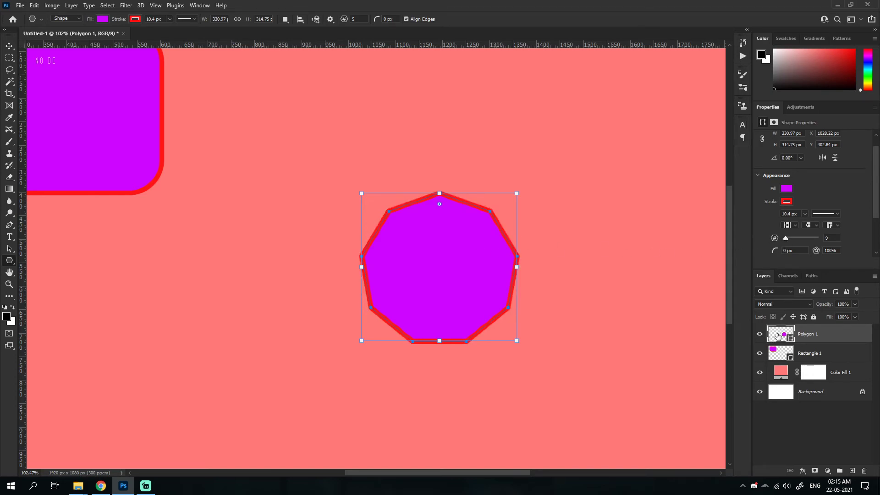
key(Delete)
Step: Draw a 420 px line rising toward the upper right, undoing two trial lines
right_click(10, 260)
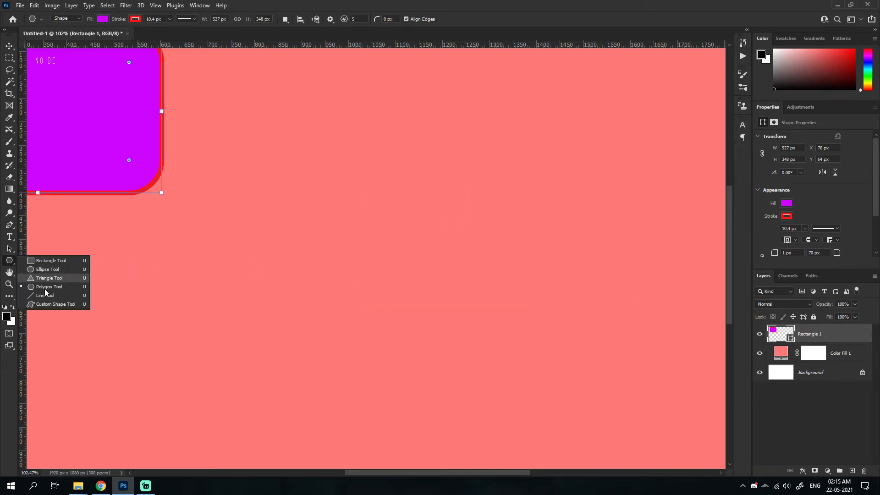
key(Escape)
key(shift+u)
drag(178, 257, 392, 263)
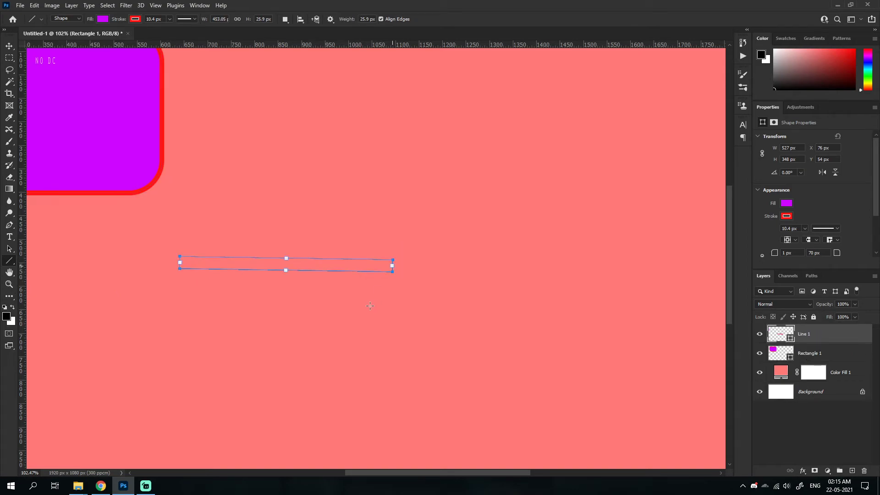
scroll(366, 304, down, 3)
key(ctrl+z)
drag(360, 207, 475, 329)
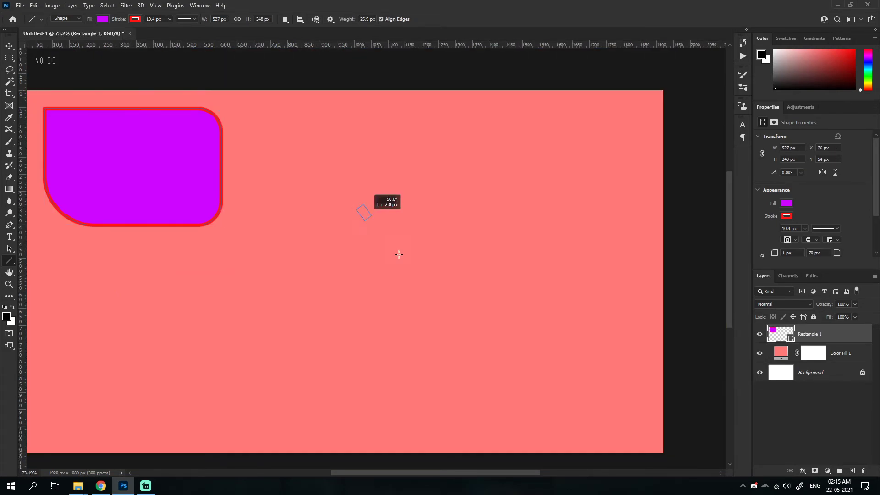
key(ctrl+z)
drag(321, 295, 432, 210)
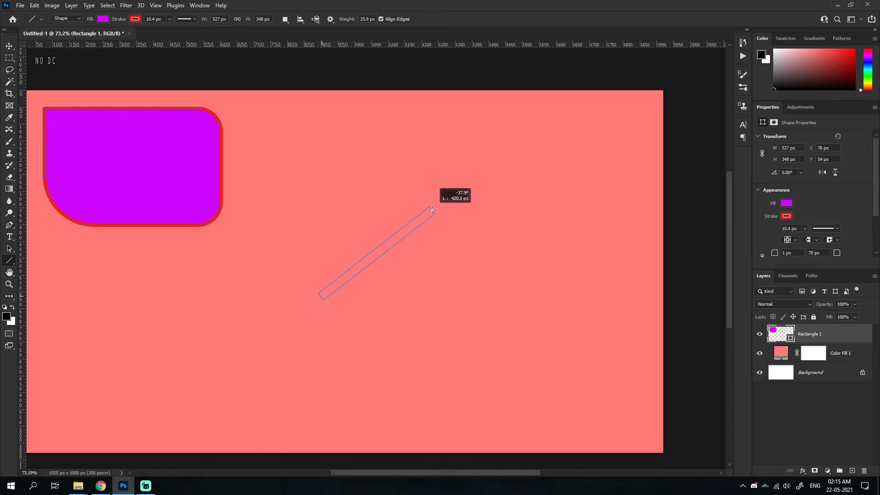
Step: Thicken the line's stroke to 17.36 px, then delete the Line 1 layer
click(193, 20)
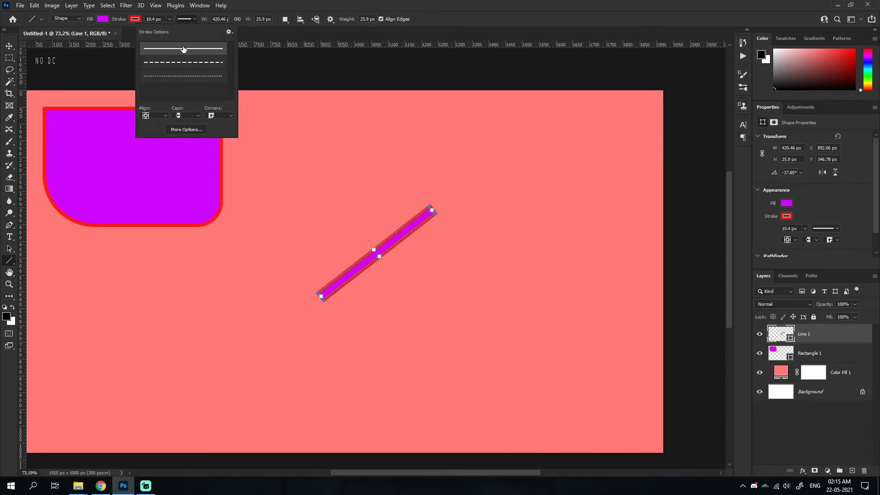
click(169, 20)
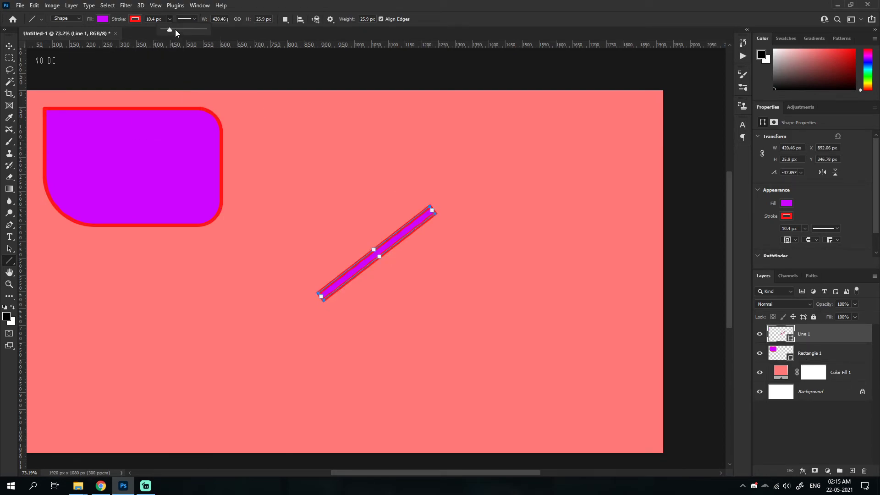
drag(175, 29, 169, 32)
click(168, 20)
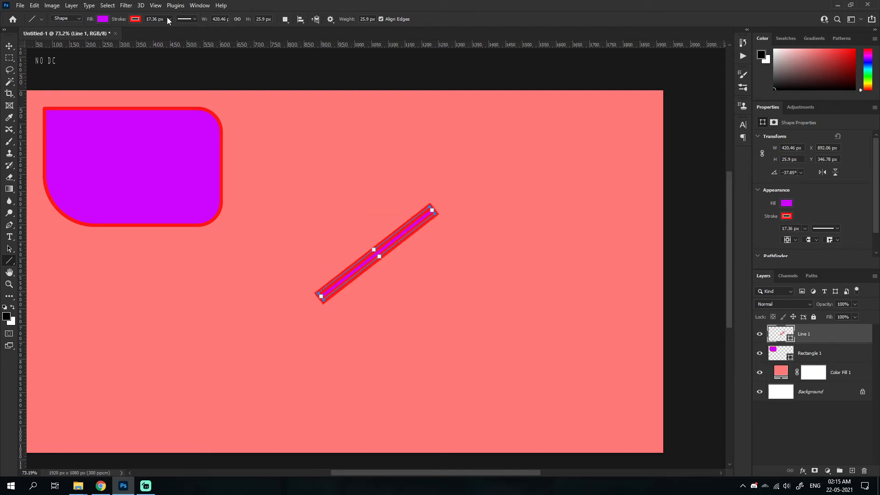
key(v)
key(Delete)
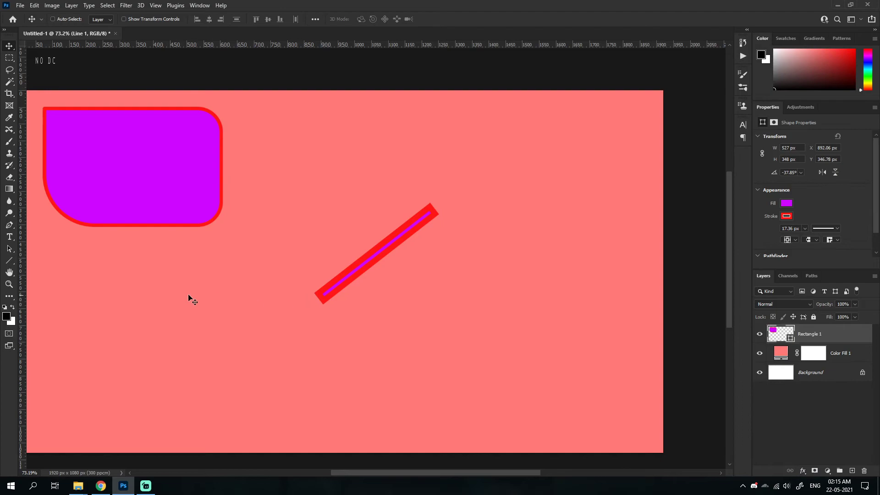
click(10, 261)
Step: Draw a large Maple Tree 1 custom shape from Leaf Trees in the canvas centre
click(56, 294)
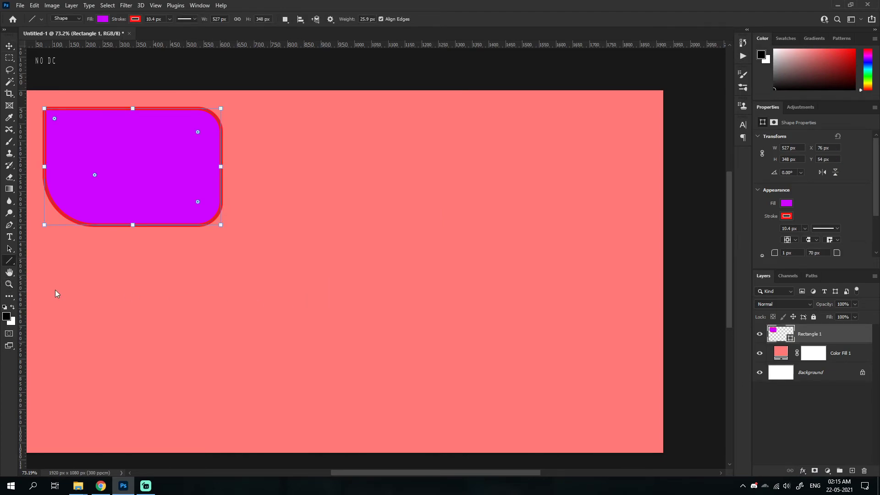
key(shift+u)
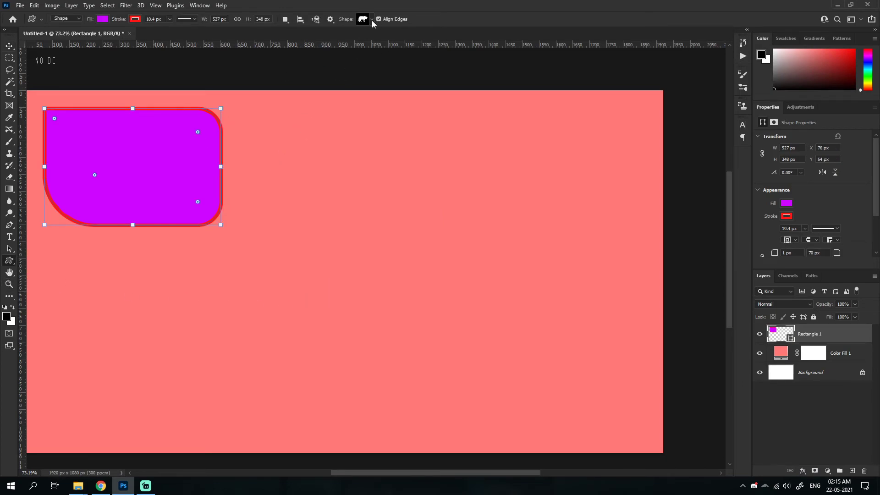
click(372, 20)
click(315, 39)
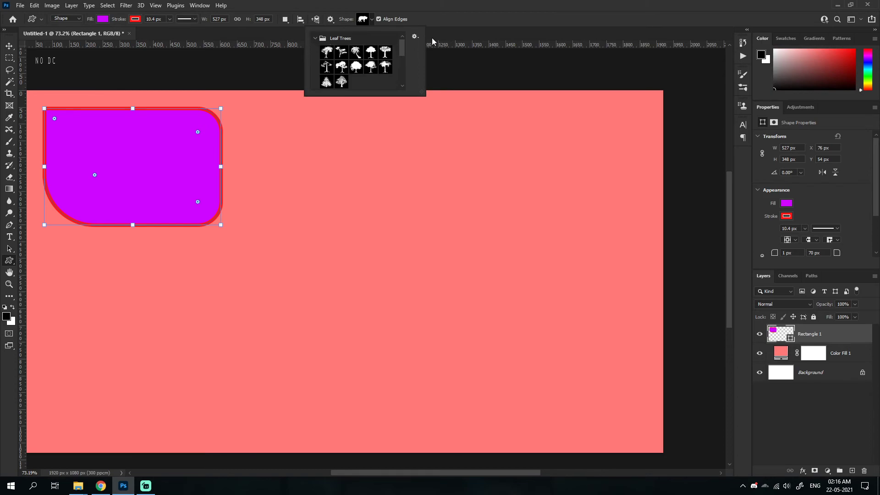
click(414, 36)
click(401, 61)
click(355, 67)
click(368, 280)
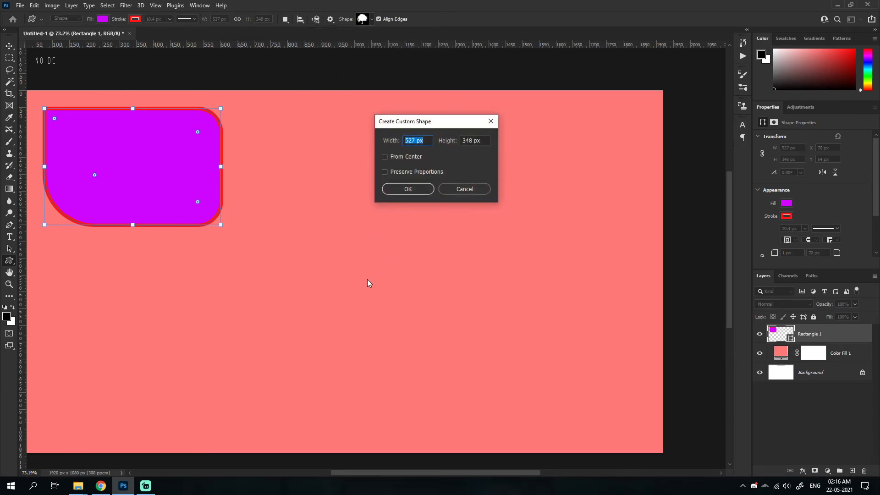
click(441, 189)
drag(321, 271, 360, 288)
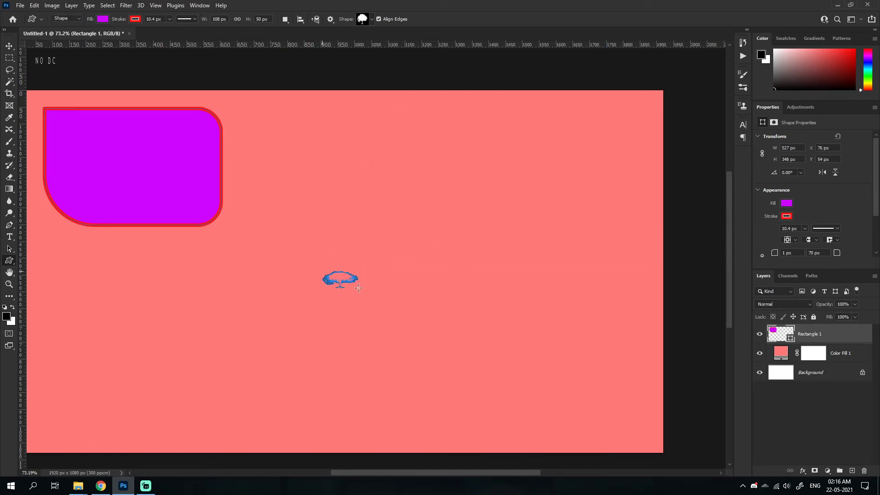
drag(301, 177, 463, 396)
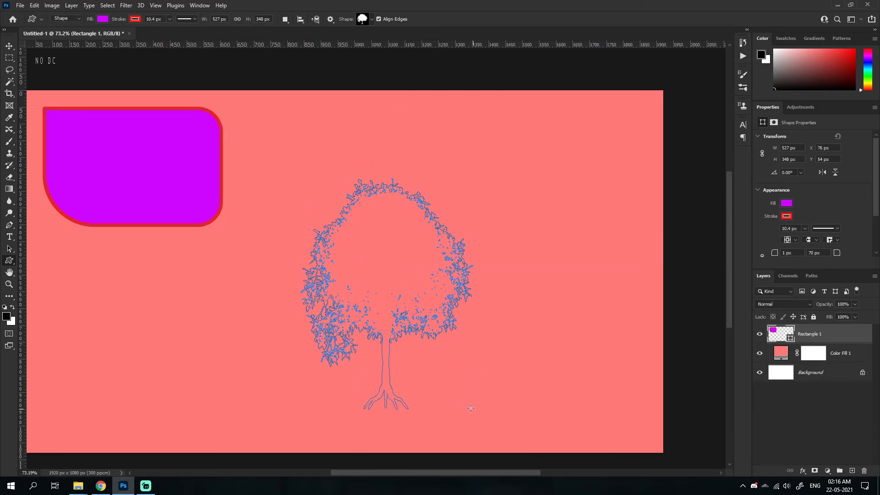
Step: Hide Rectangle 1 and give the tree no stroke and a lime fill
click(8, 46)
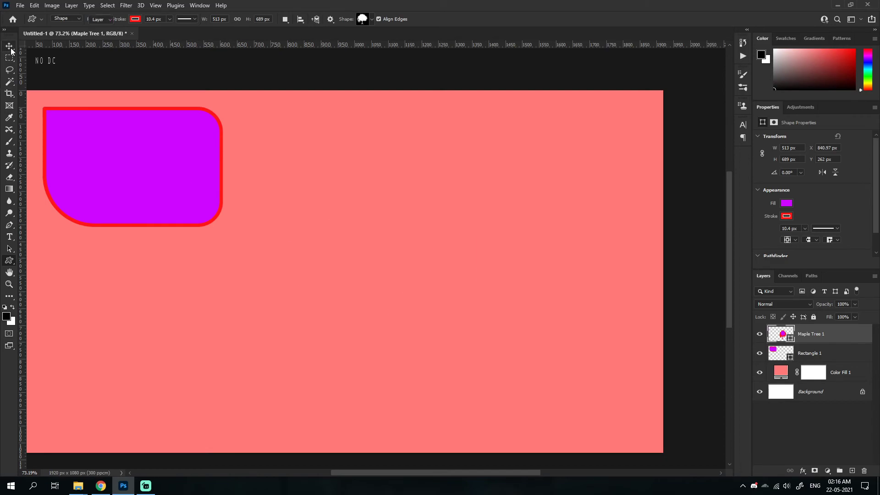
click(760, 354)
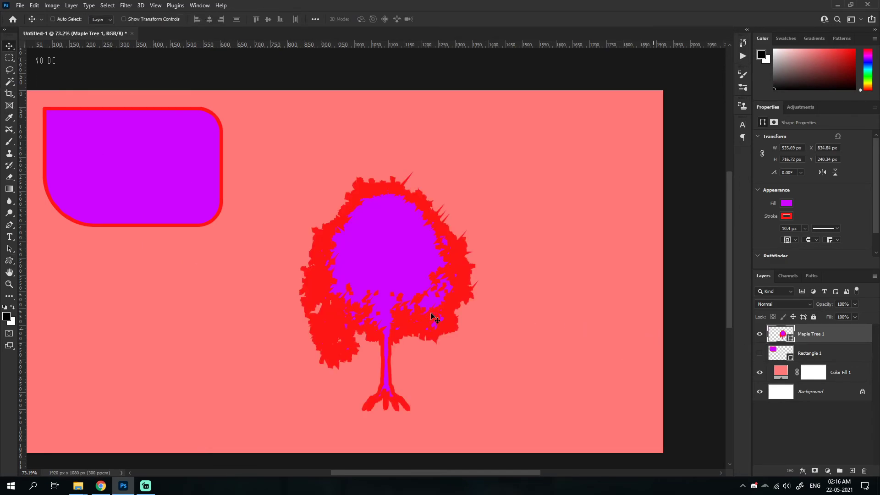
click(786, 216)
click(756, 235)
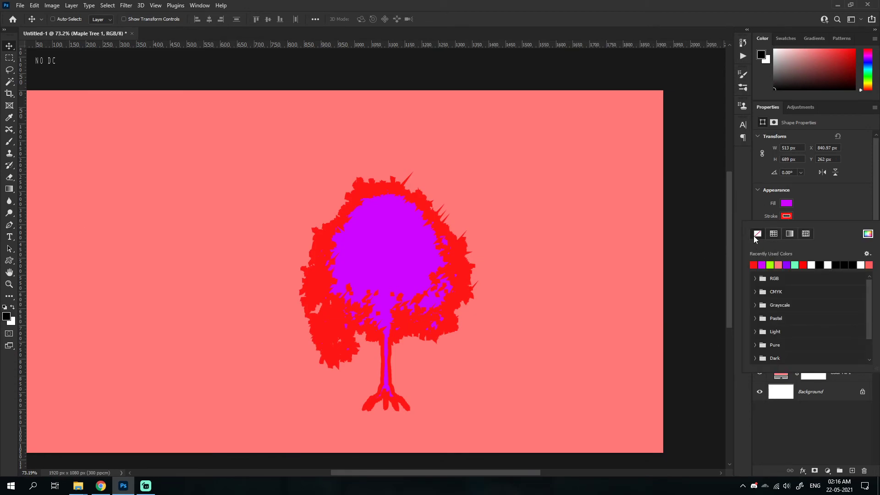
click(785, 205)
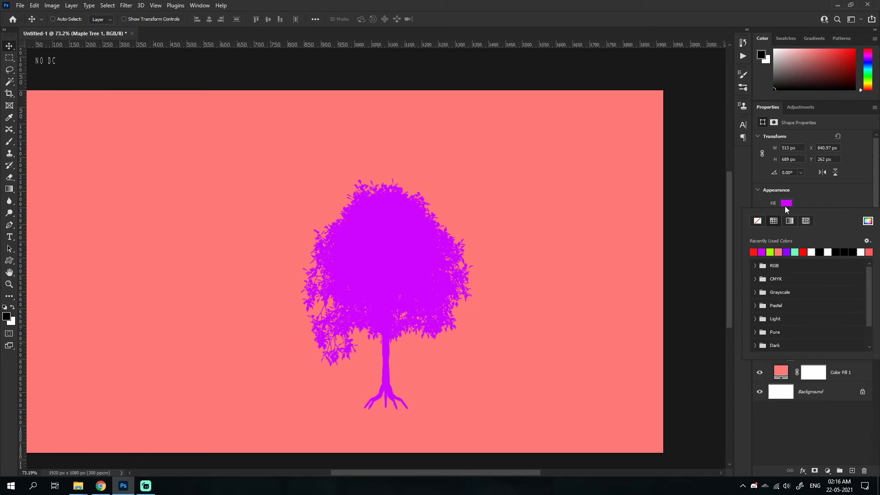
click(770, 252)
key(Return)
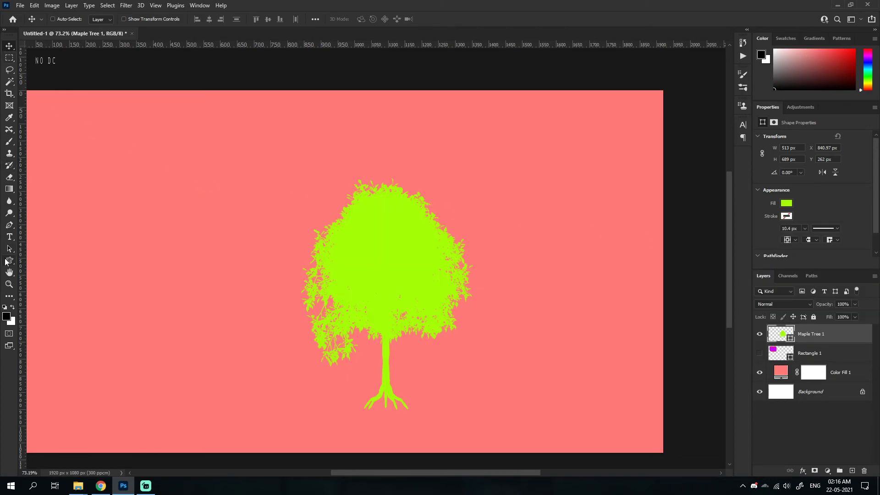
Step: Draw a Wild Animals tiger custom shape to the left of the tree
click(9, 260)
click(365, 20)
click(314, 38)
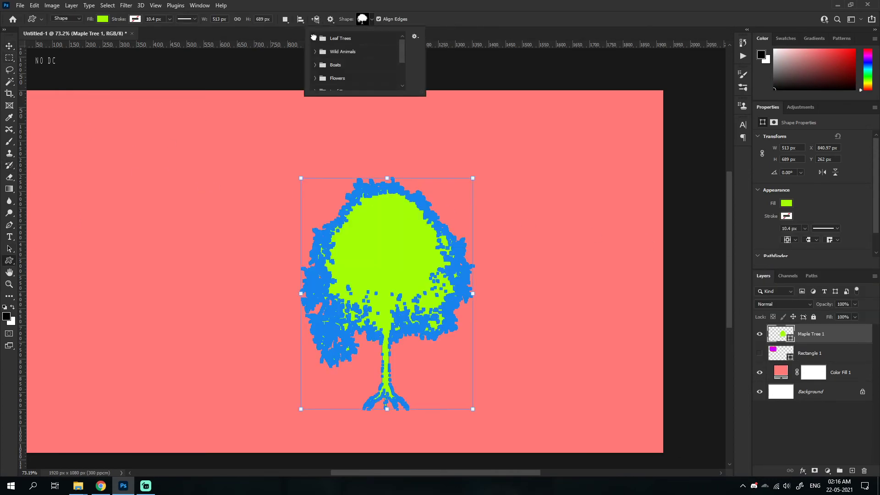
click(316, 51)
click(327, 65)
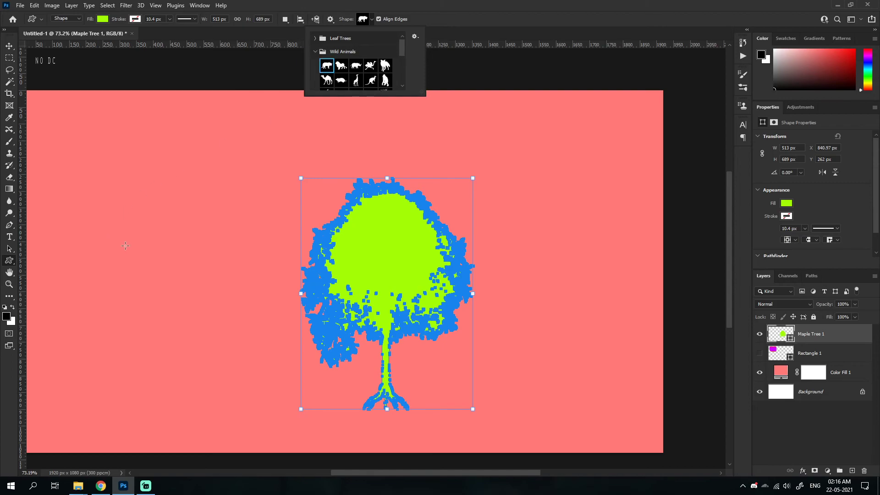
drag(159, 250, 230, 244)
drag(161, 227, 346, 346)
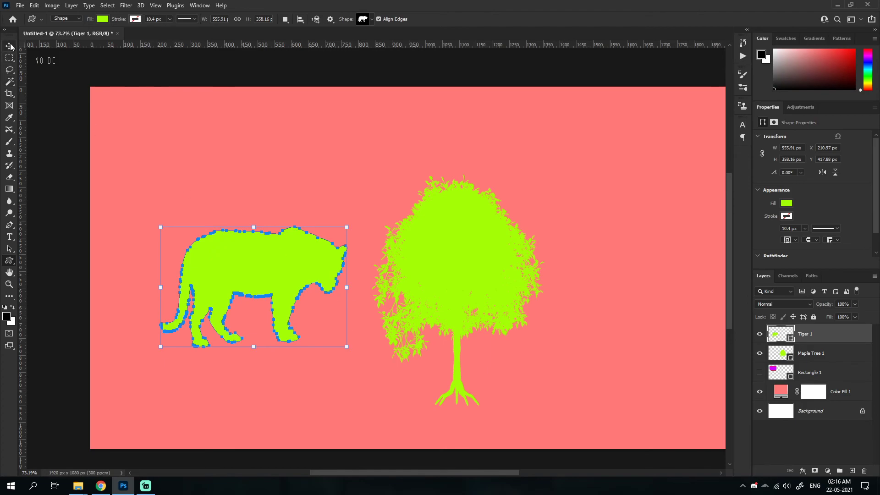
key(v)
scroll(272, 244, down, 2)
scroll(272, 243, right, 1)
Step: Delete the tiger, maple tree and Rectangle 1 layers
key(Delete)
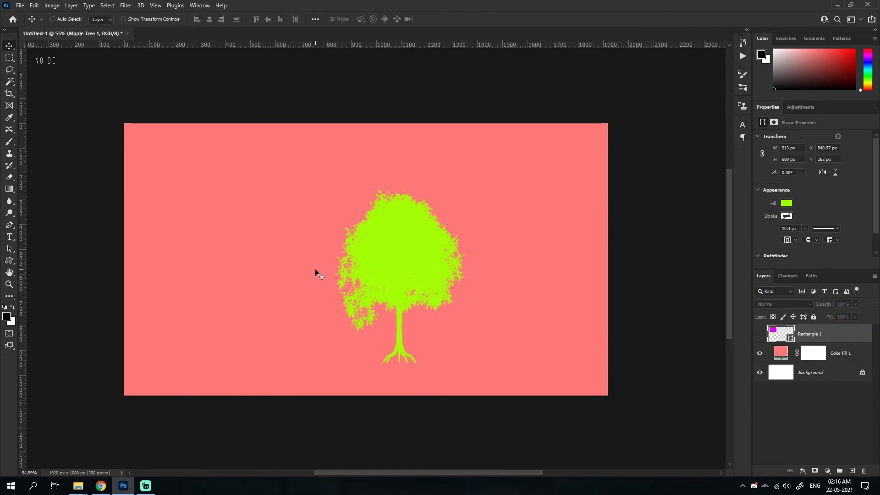
key(Delete)
click(9, 260)
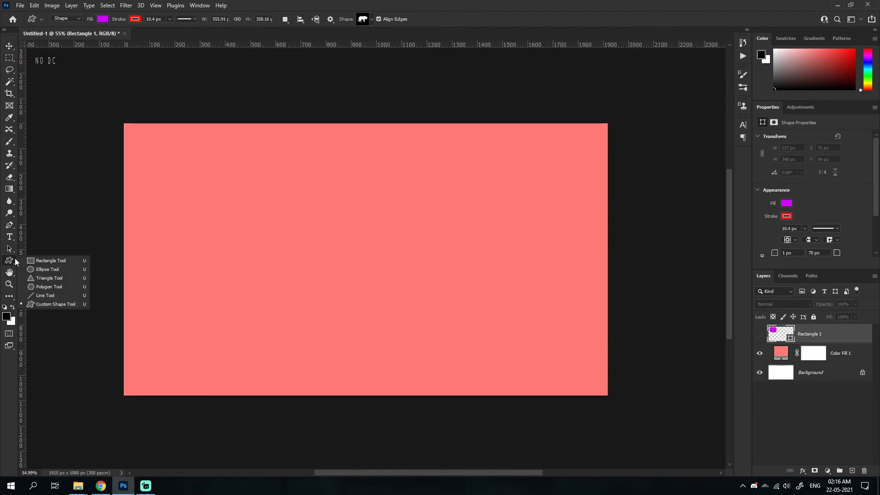
click(48, 260)
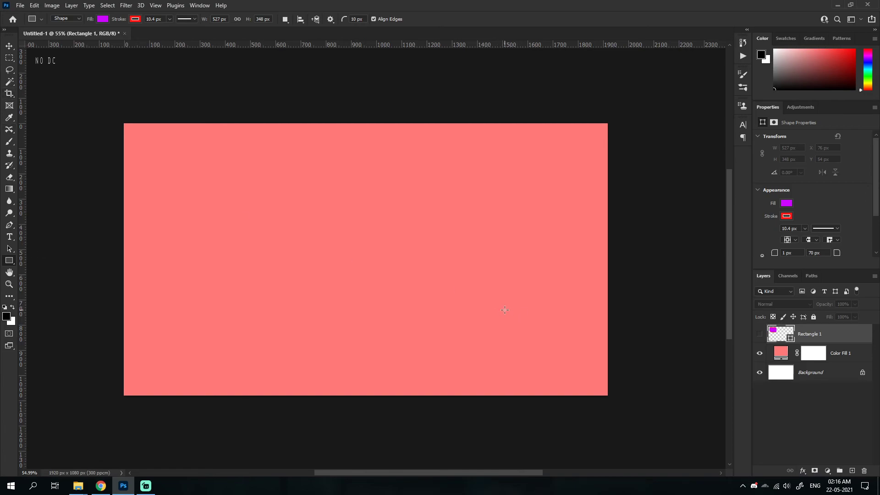
key(ctrl+z)
Step: Remove the Color Fill 1 layer and delete a test rectangle, leaving only Background
key(ctrl+z)
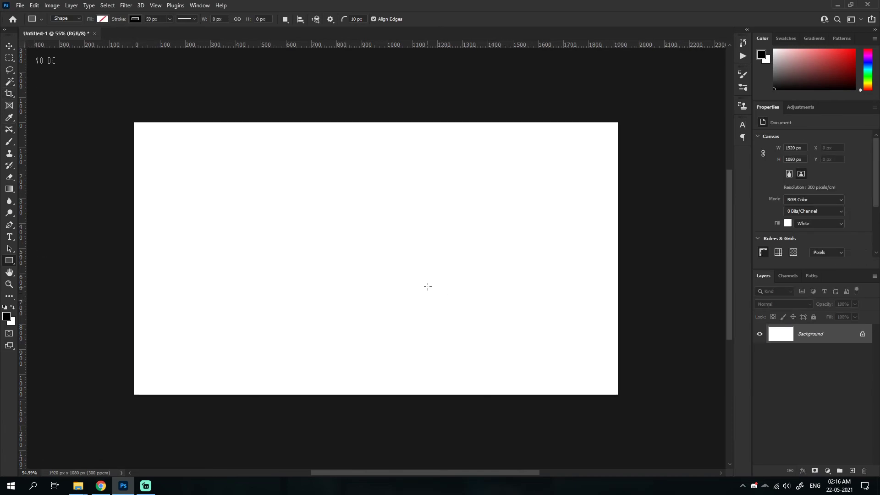
drag(410, 290, 401, 276)
key(ctrl+z)
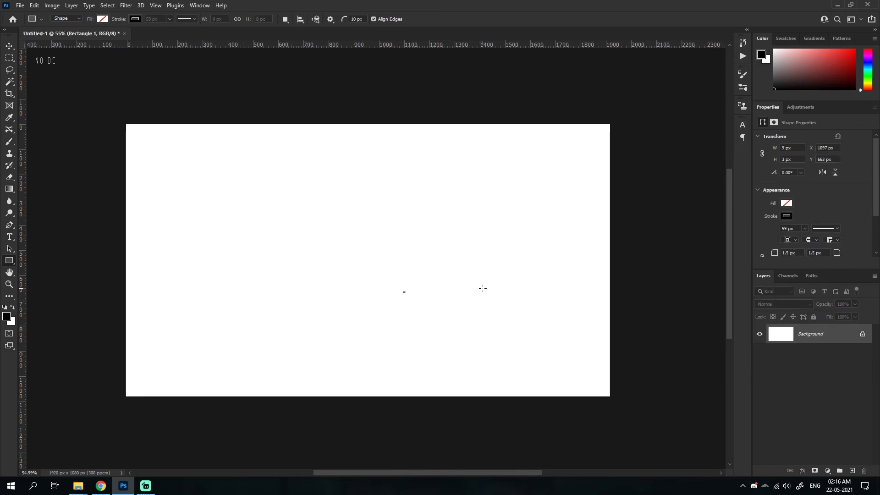
drag(250, 177, 525, 279)
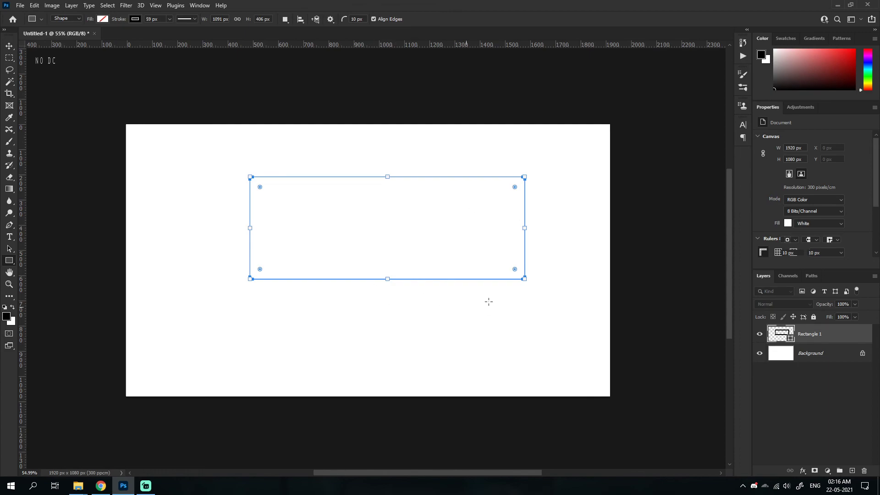
key(ctrl+z)
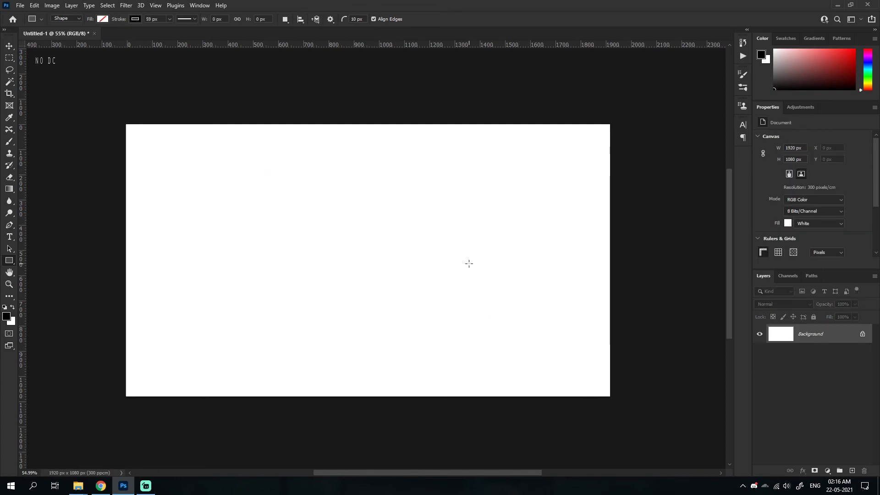
click(9, 46)
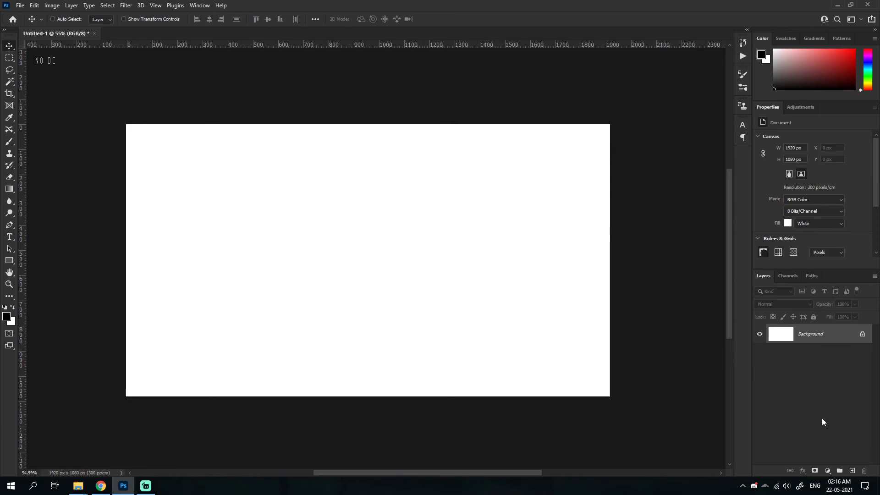
click(828, 470)
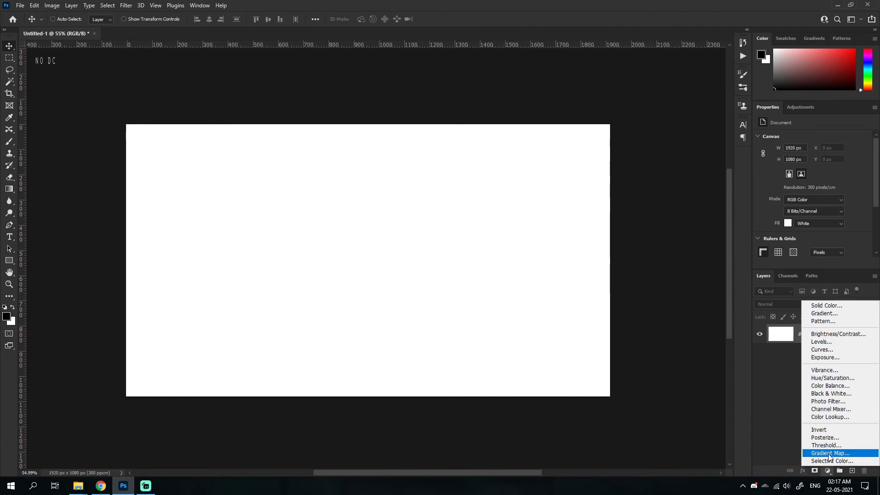
click(839, 466)
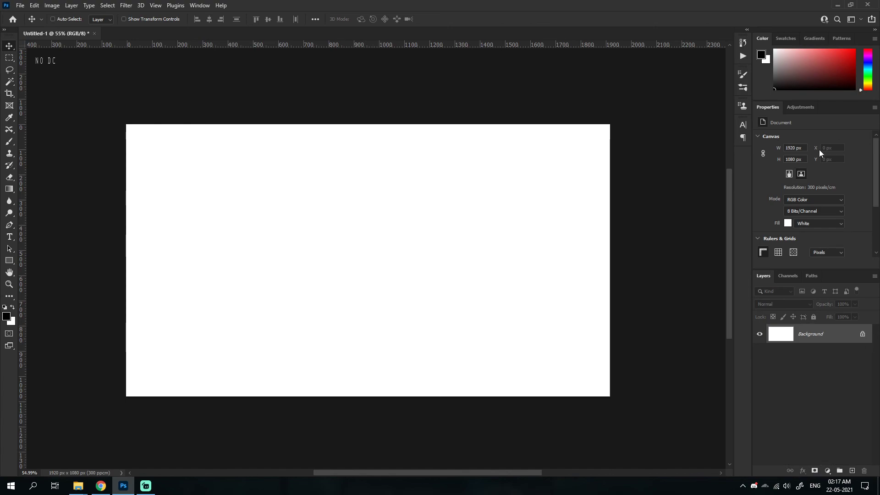
scroll(864, 195, down, 2)
scroll(862, 196, down, 3)
scroll(857, 192, up, 5)
scroll(856, 192, up, 1)
scroll(360, 174, down, 1)
scroll(393, 191, up, 3)
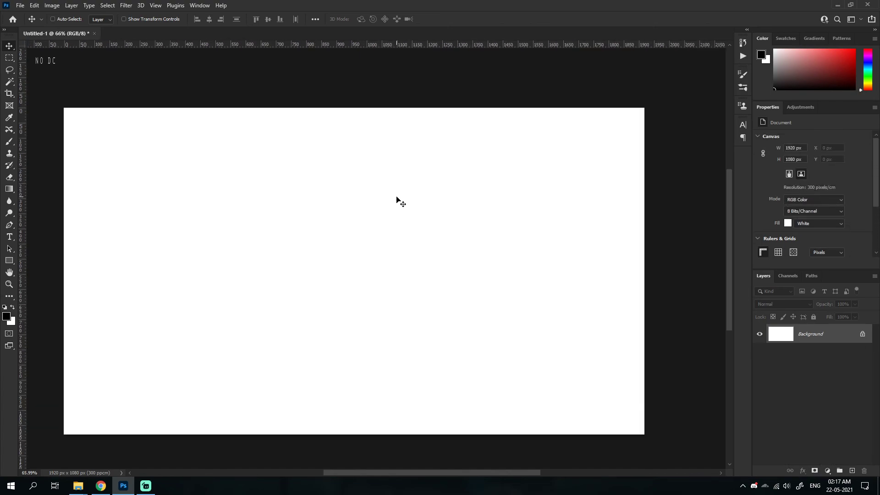
drag(397, 197, 411, 187)
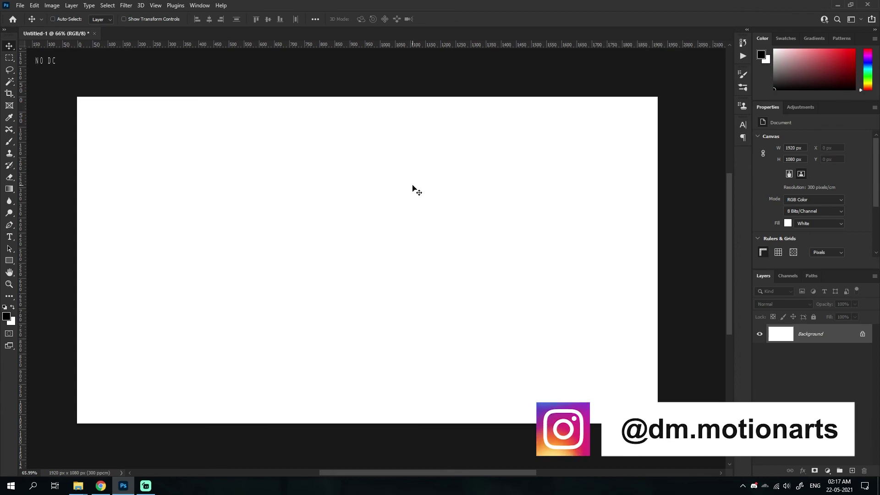